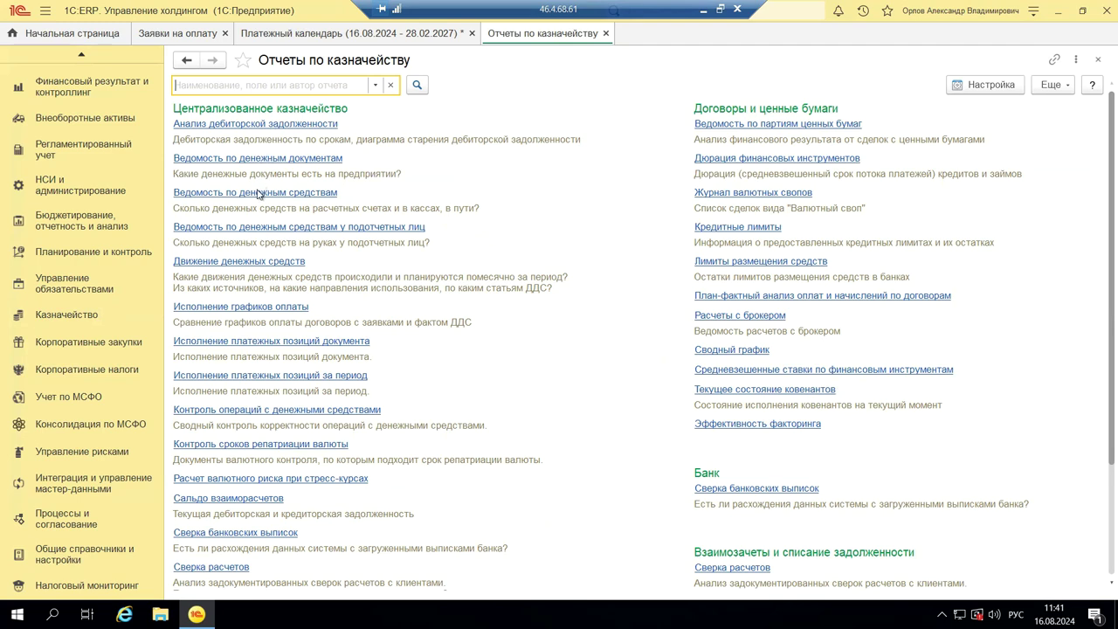
Step: Look through the treasury reports by section and open the complete list of all reports
scroll(615, 353, "down", 3)
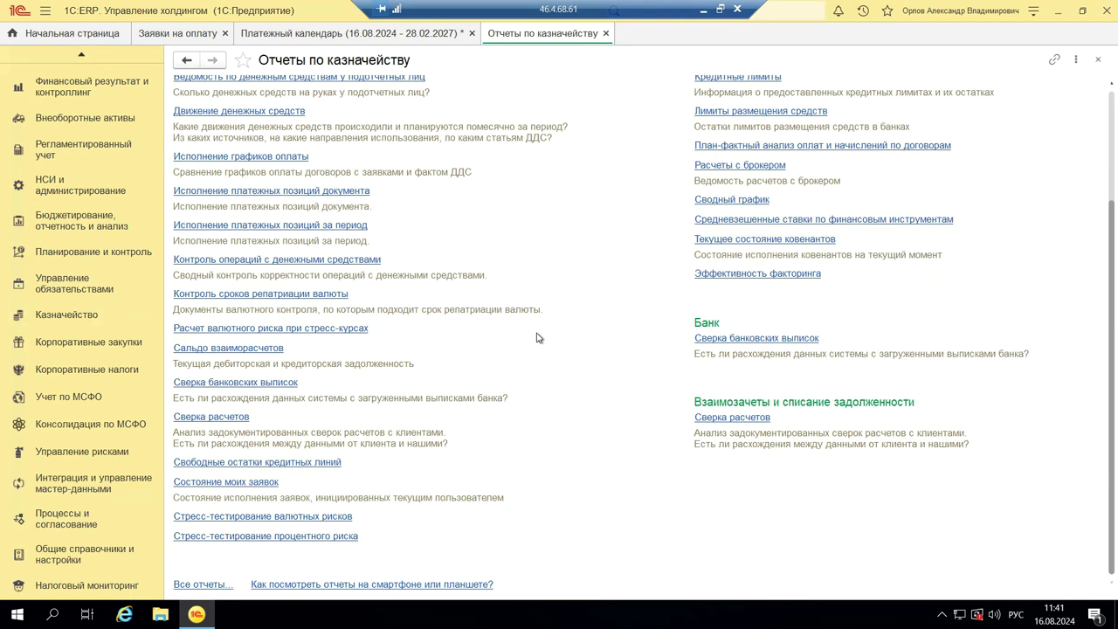
scroll(537, 337, "up", 3)
scroll(538, 337, "down", 3)
scroll(471, 276, "up", 3)
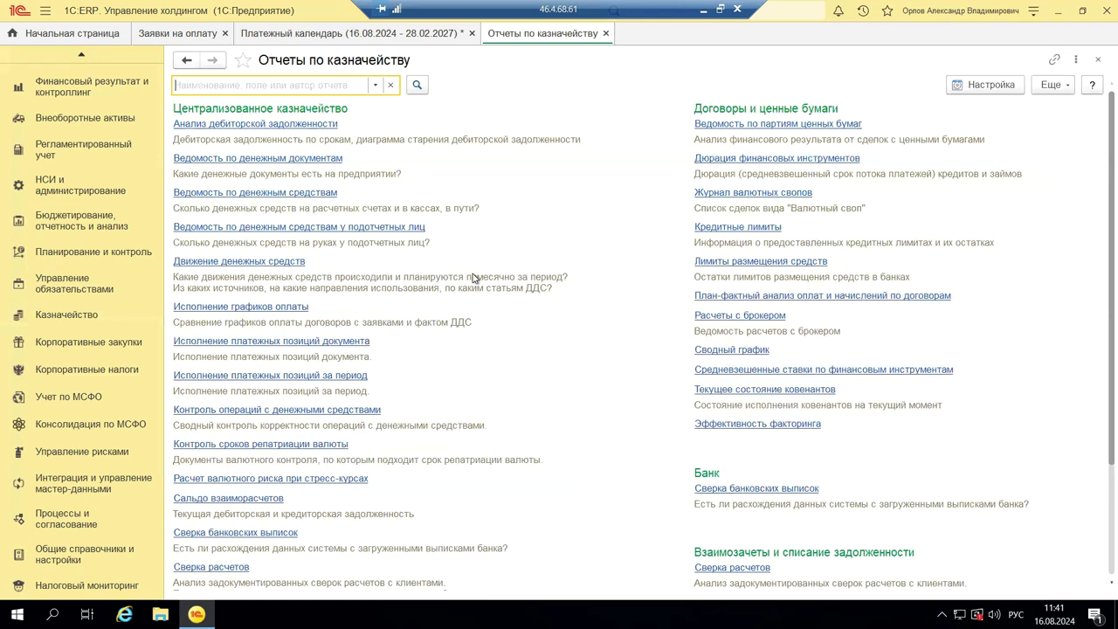
scroll(475, 279, "down", 3)
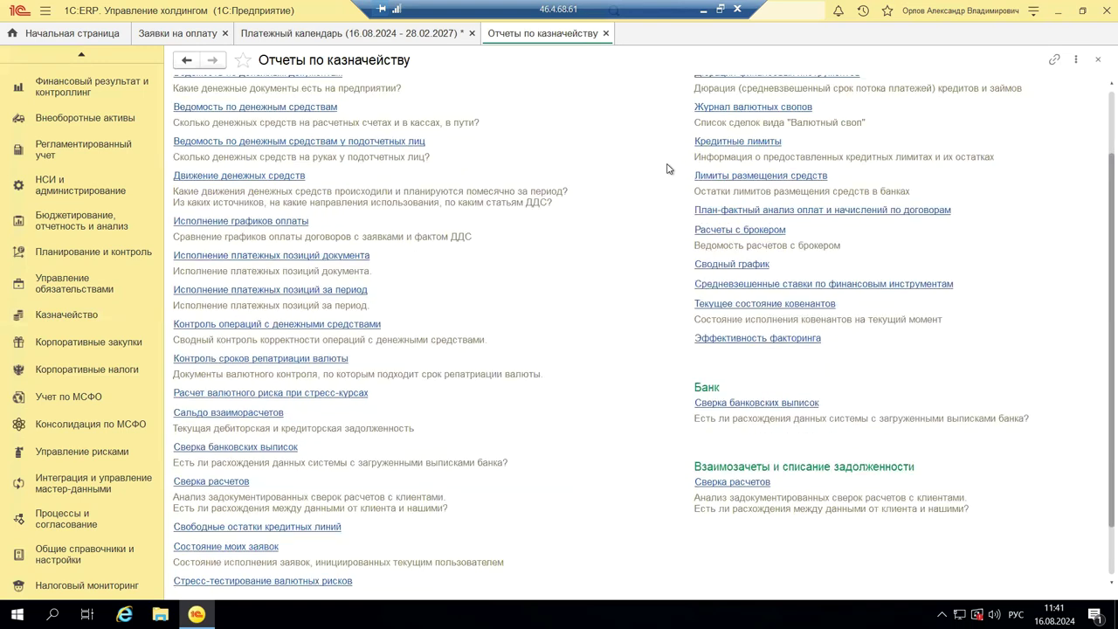
scroll(576, 224, "up", 3)
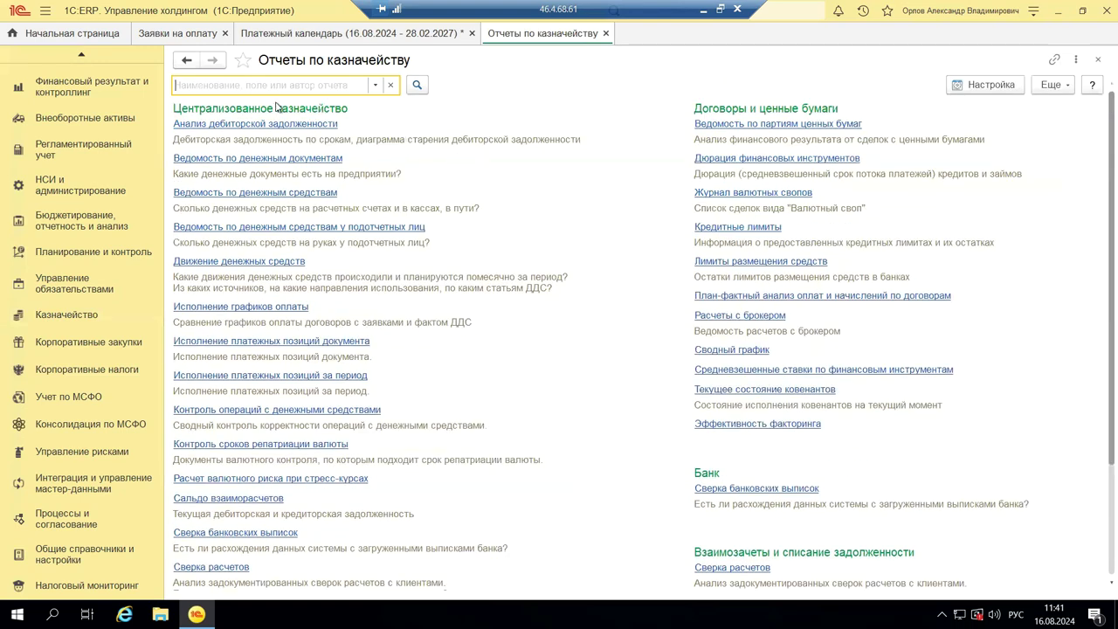
scroll(541, 291, "down", 5)
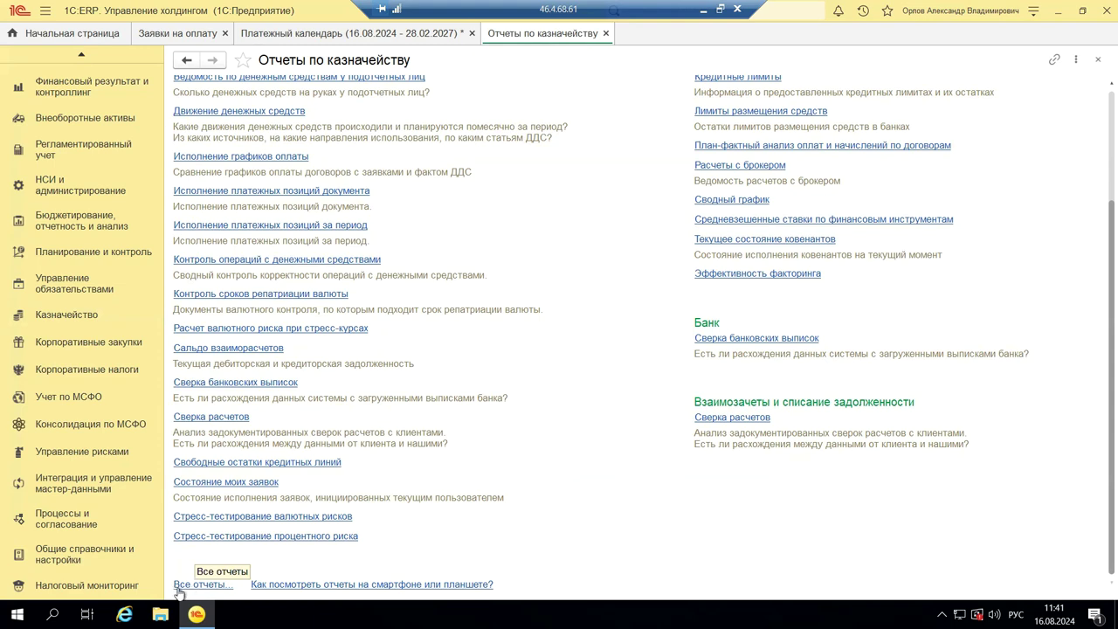
left_click(205, 587)
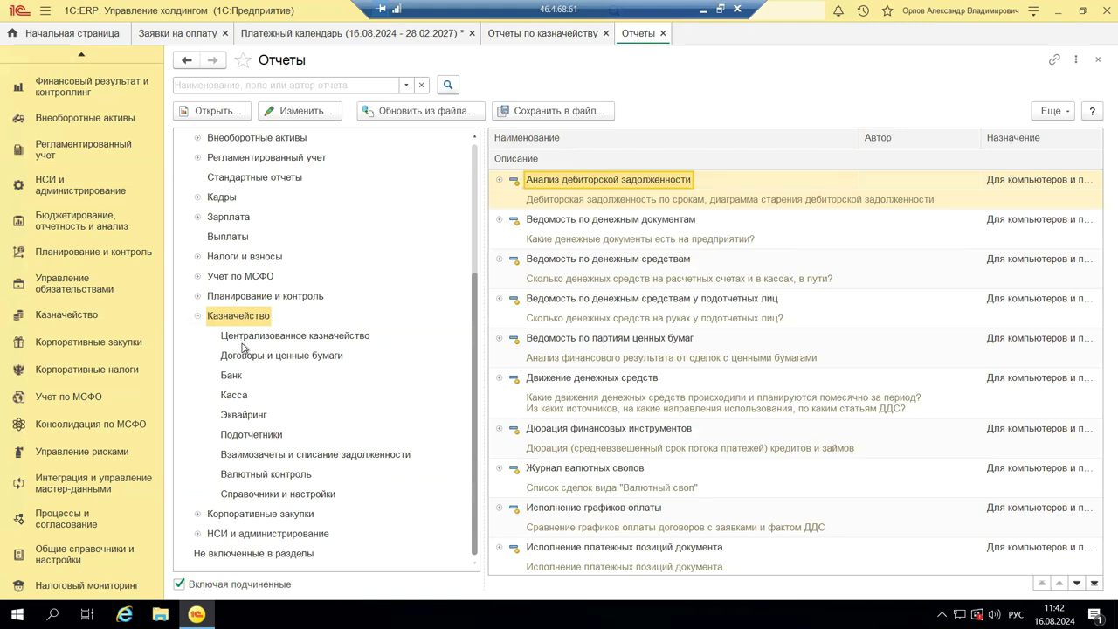
Step: Browse the Казначейство subsections to Банк and open the "Сверка банковских выписок" report variant for editing
left_click(247, 495)
left_click(250, 479)
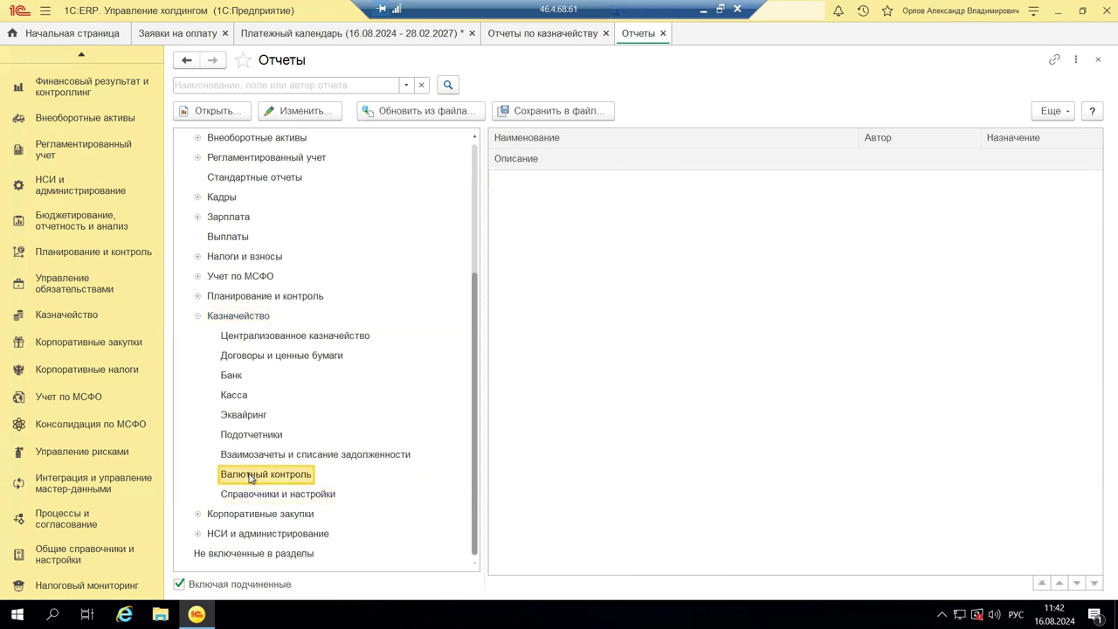
left_click(233, 377)
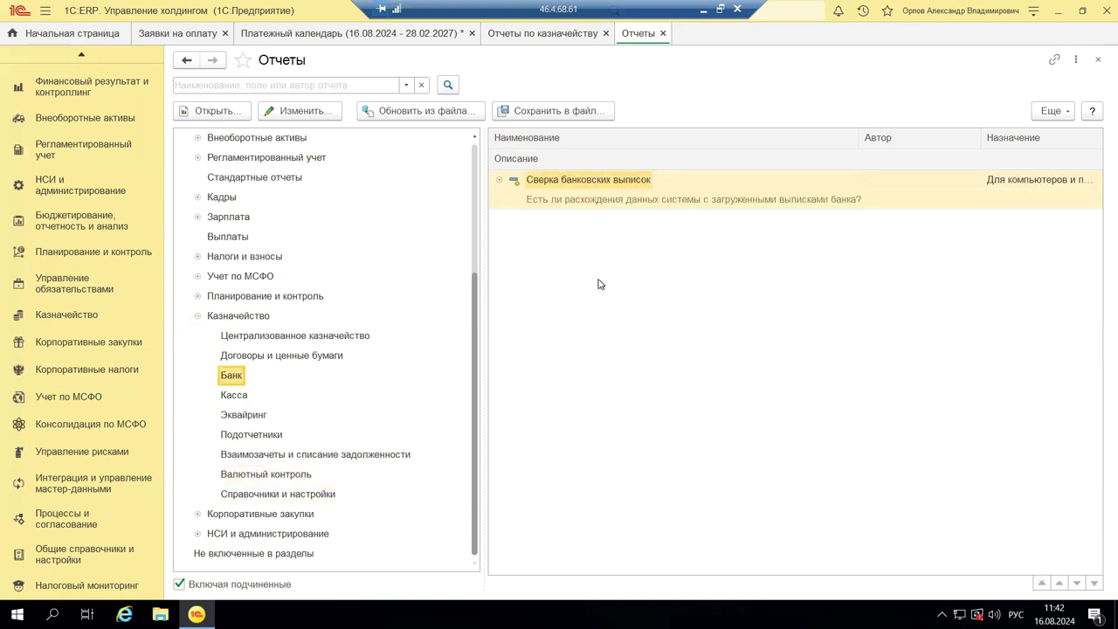
left_click(626, 186)
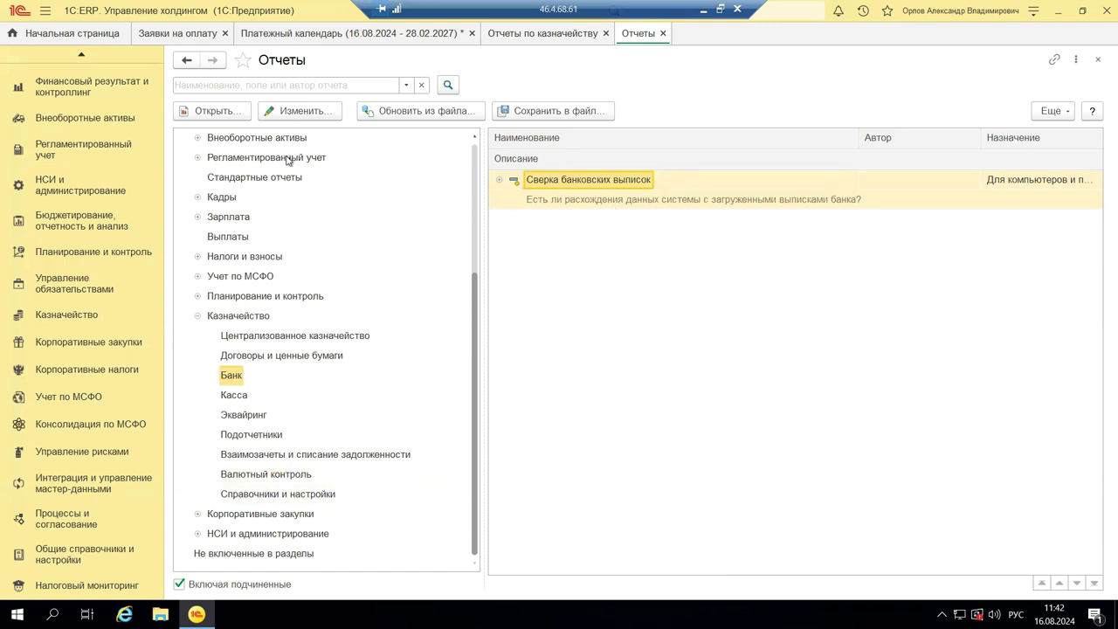
left_click(282, 114)
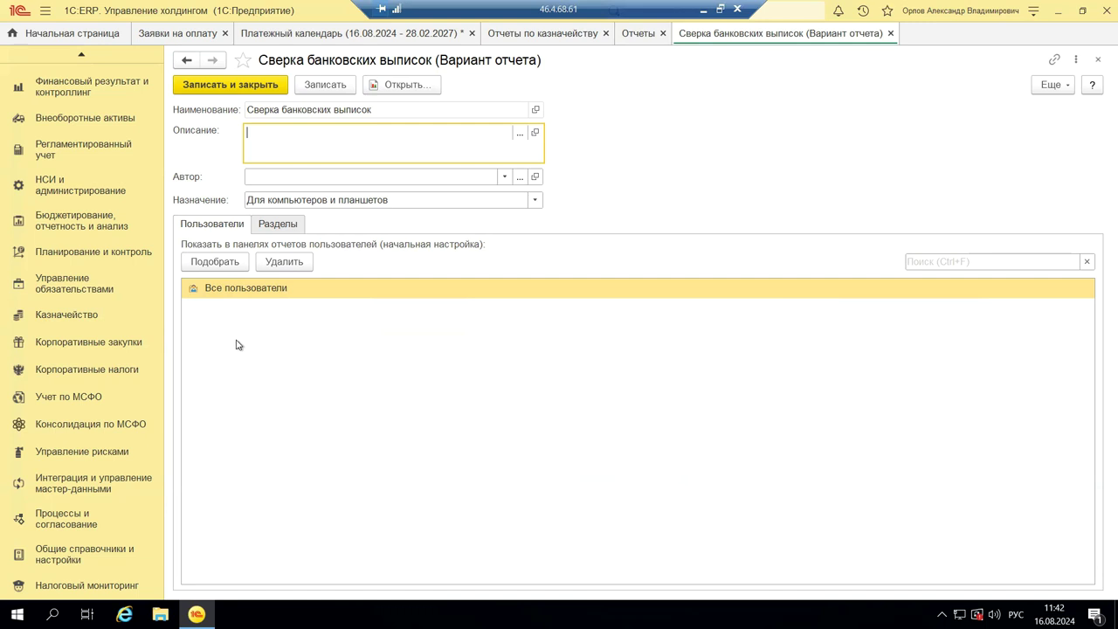
Step: Replace "Все пользователи" with the user from the Бухгалтеры group as the report variant's audience
left_click(202, 264)
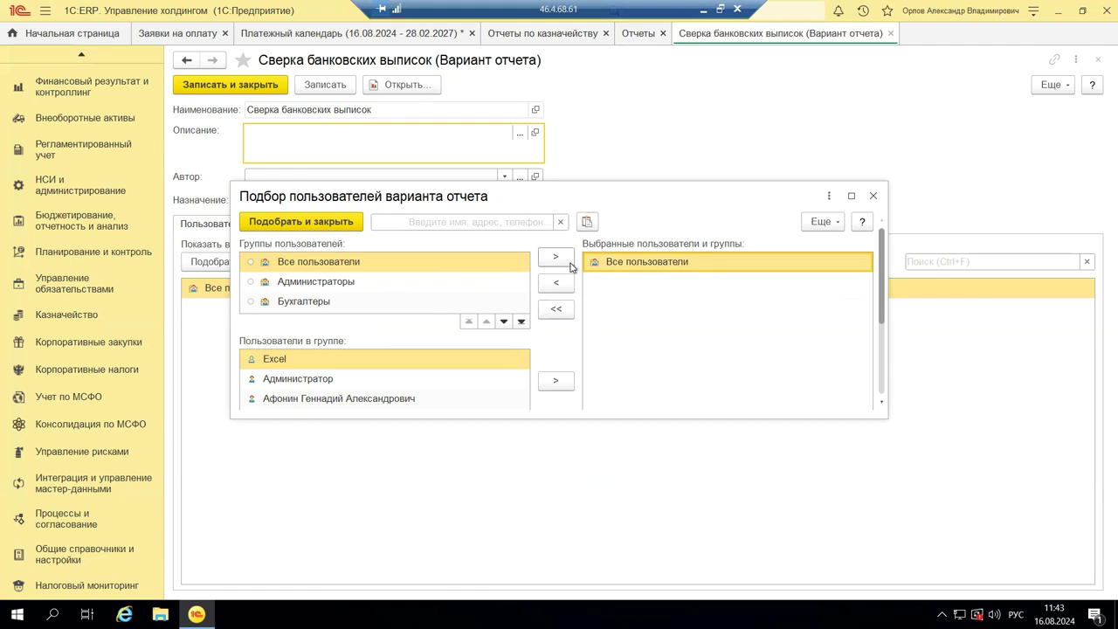
left_click(556, 285)
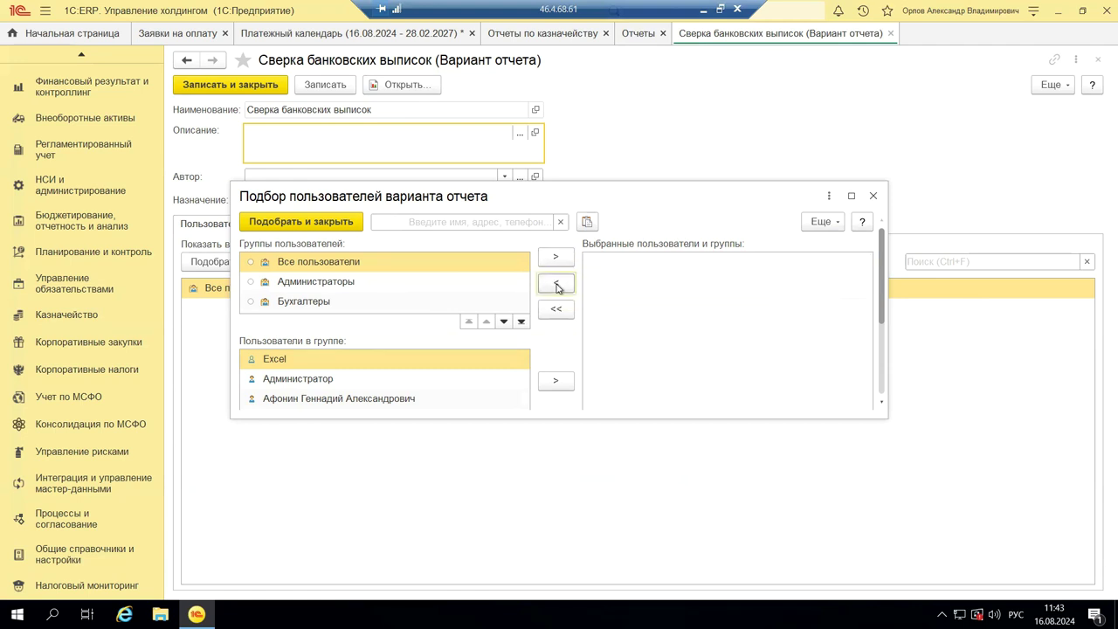
left_click(302, 303)
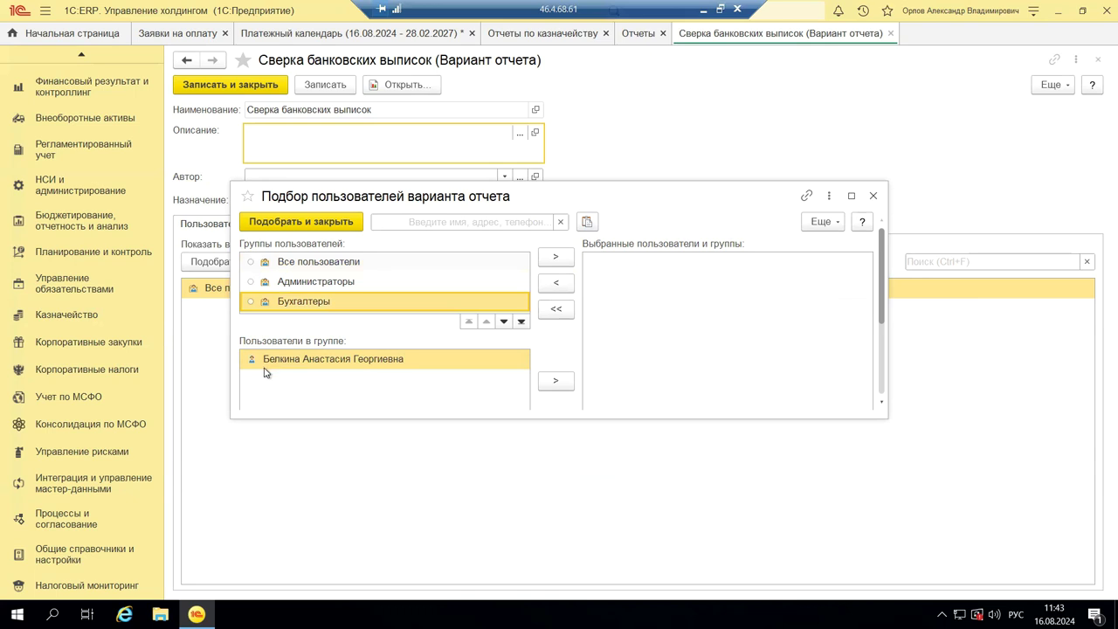
left_click(557, 383)
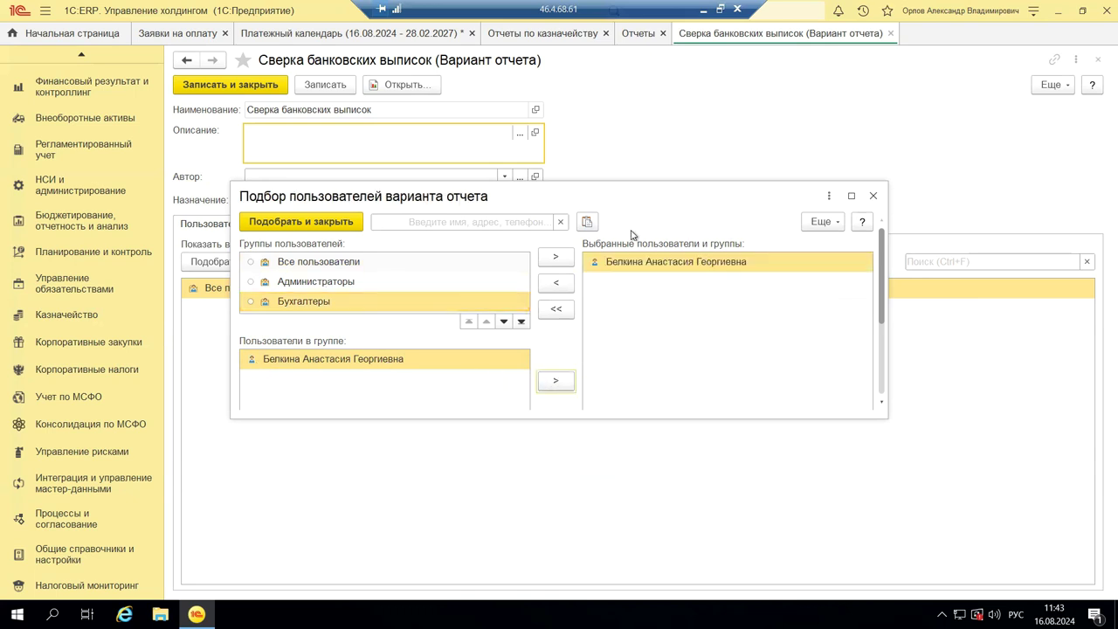
left_click(340, 225)
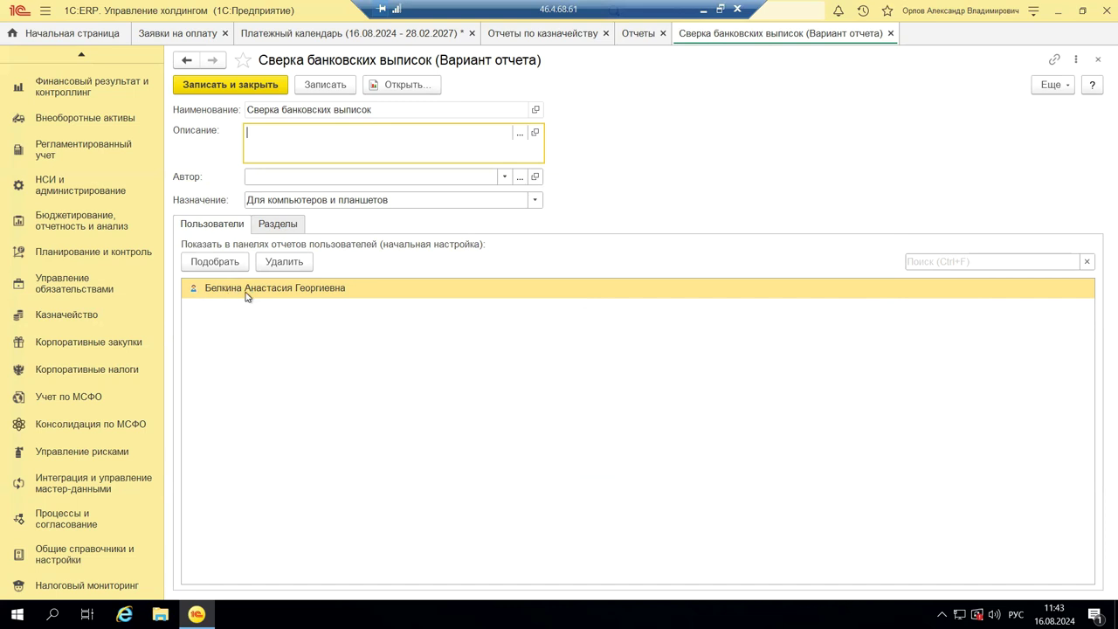
Step: Place the report variant additionally in the "Взаимозачеты и списание задолженности" group of the Казначейство section
left_click(289, 223)
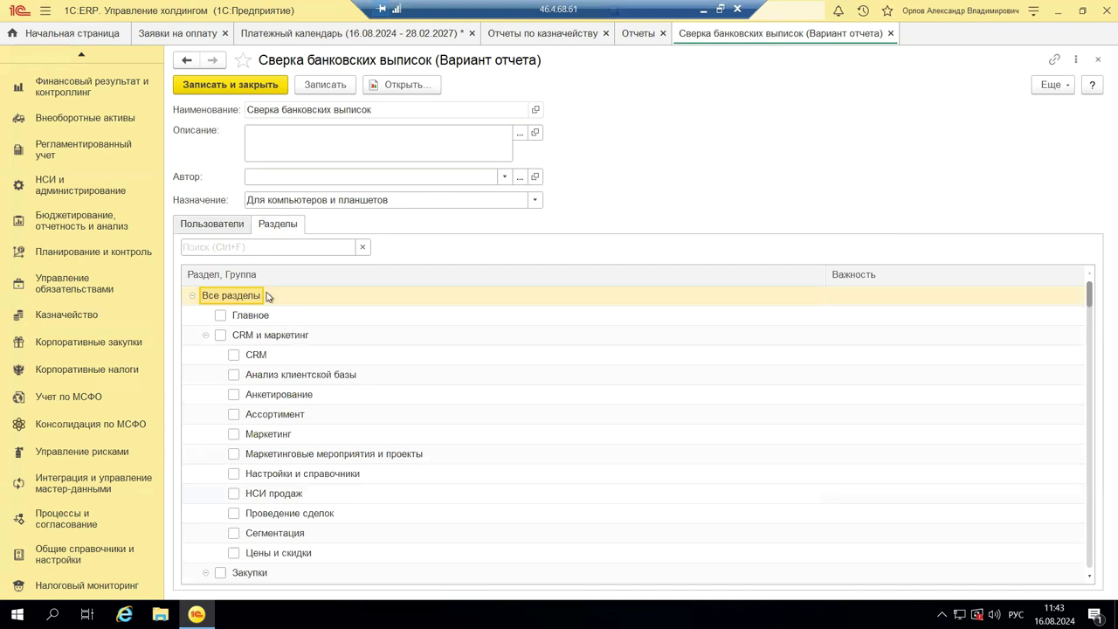
scroll(236, 281, "down", 1)
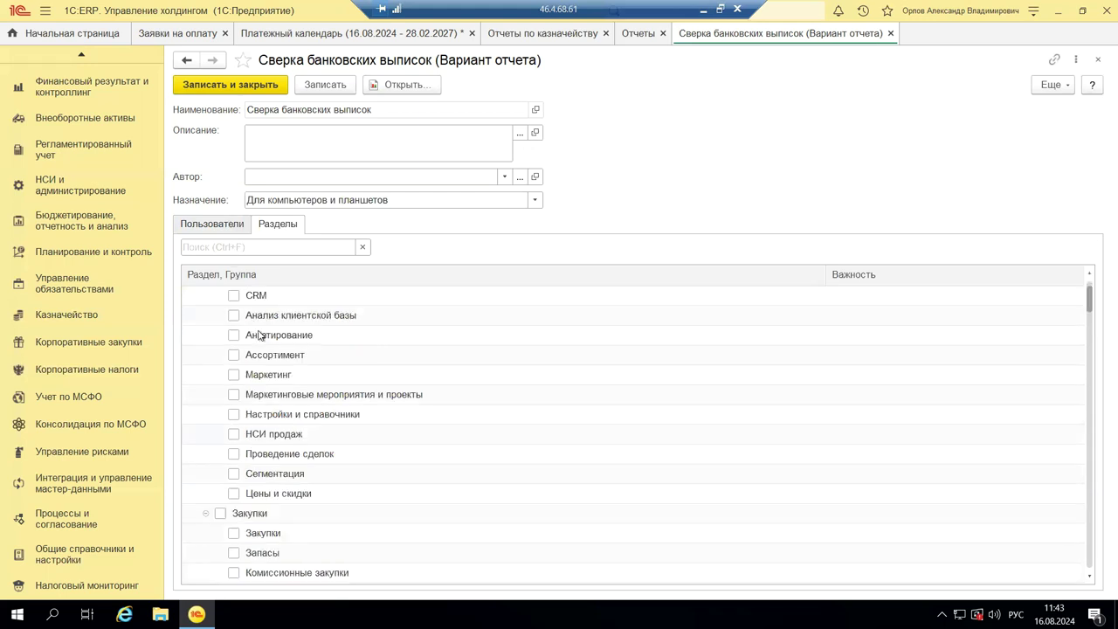
scroll(262, 358, "down", 3)
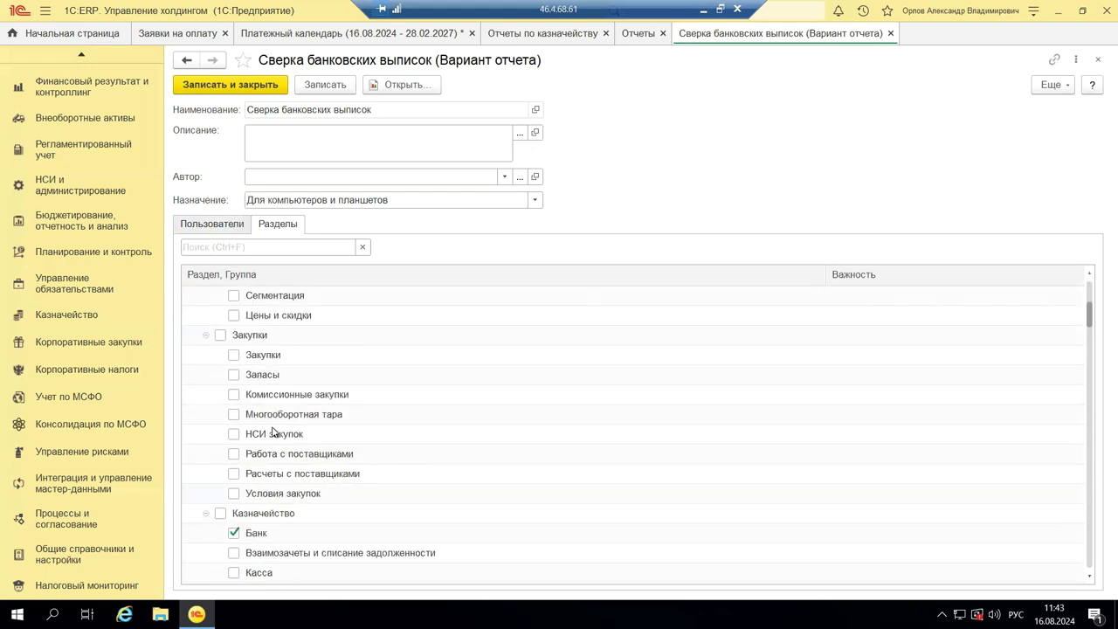
scroll(270, 458, "down", 2)
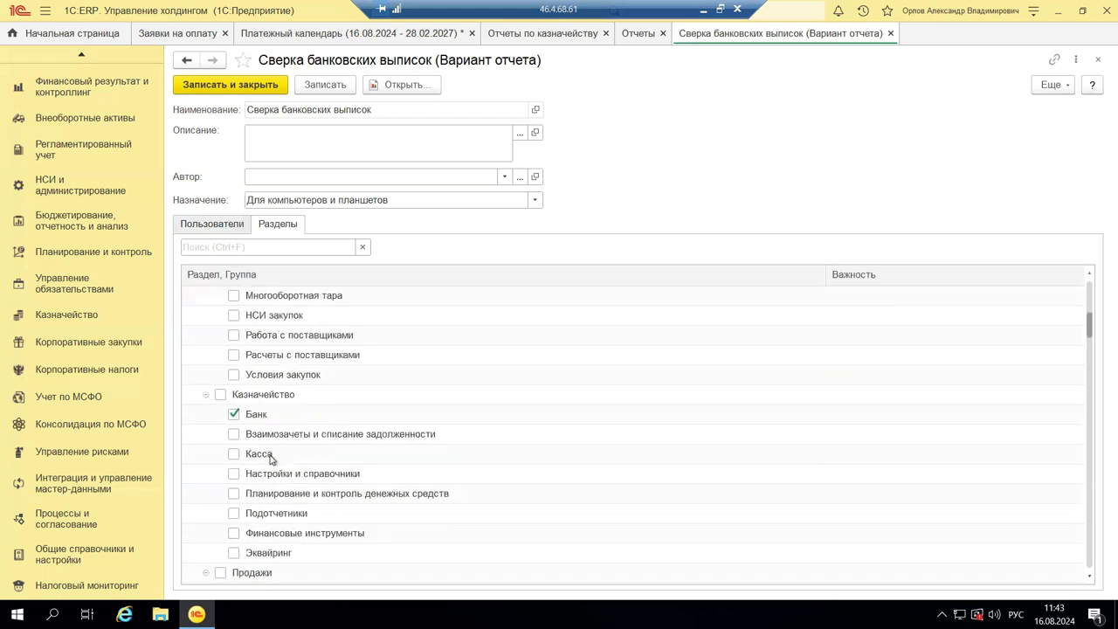
left_click(221, 395)
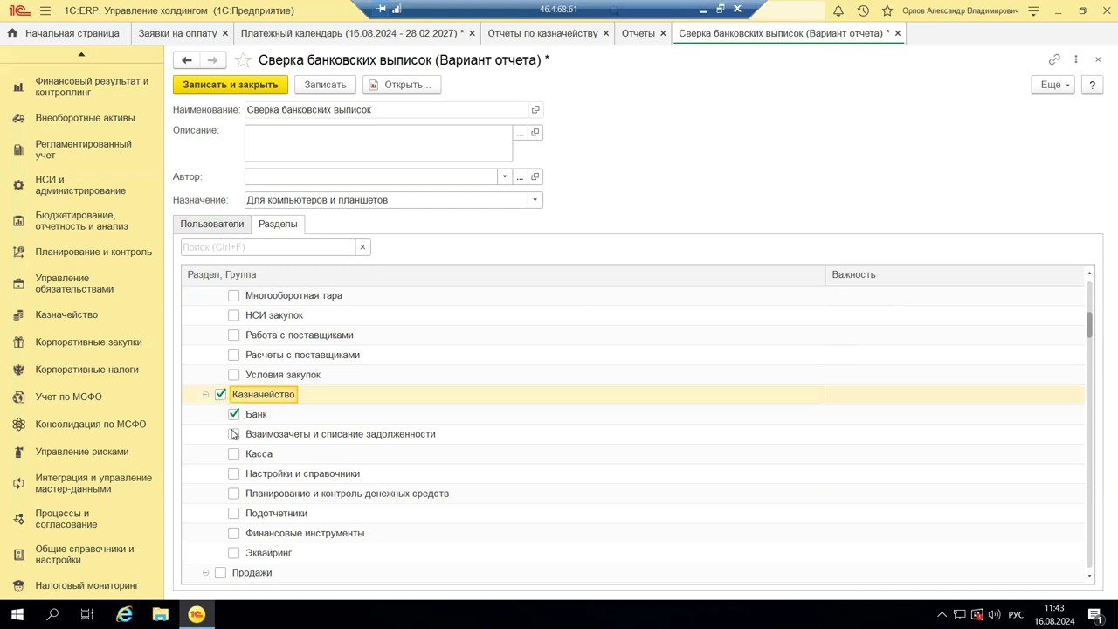
left_click(221, 395)
left_click(234, 434)
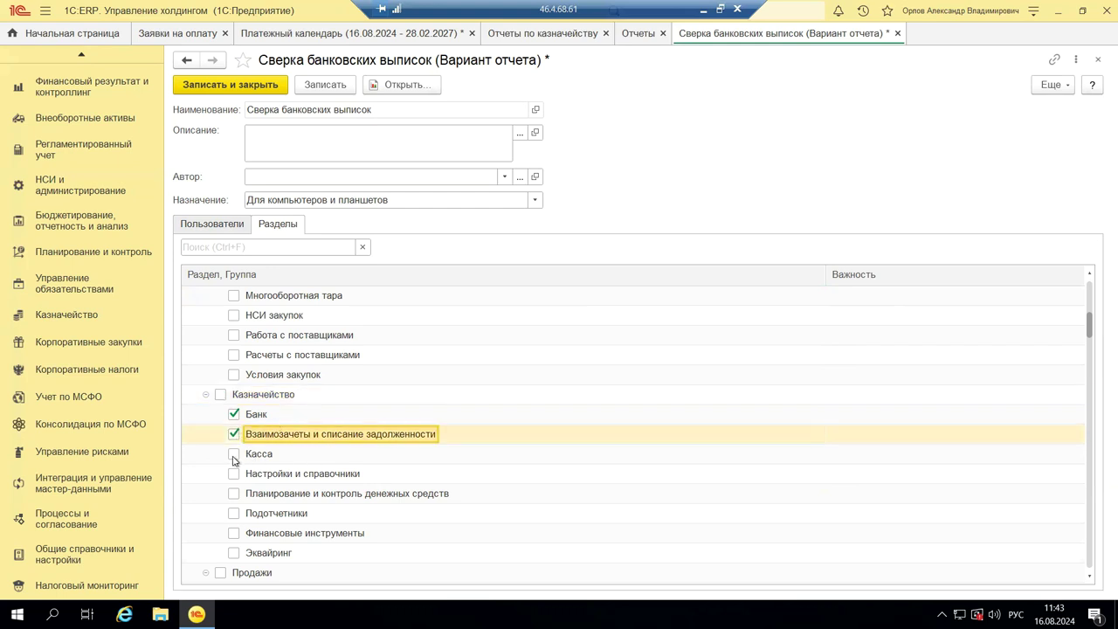
Step: Return to the variant's user list, close the variant without saving the changes, and close the full report list
left_click(234, 221)
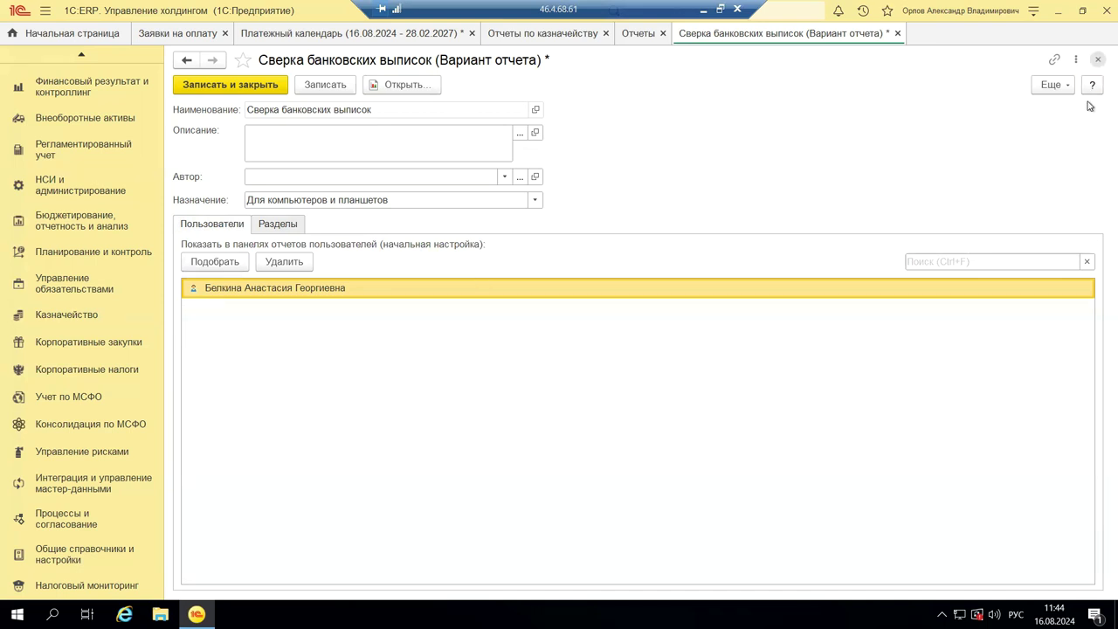
key("Escape")
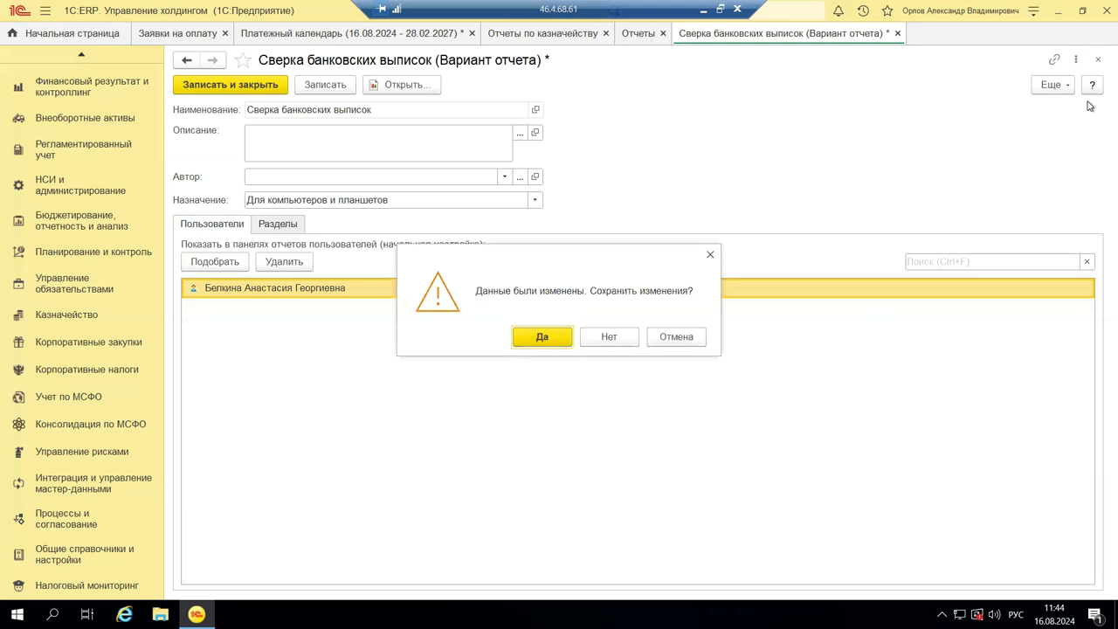
left_click(625, 339)
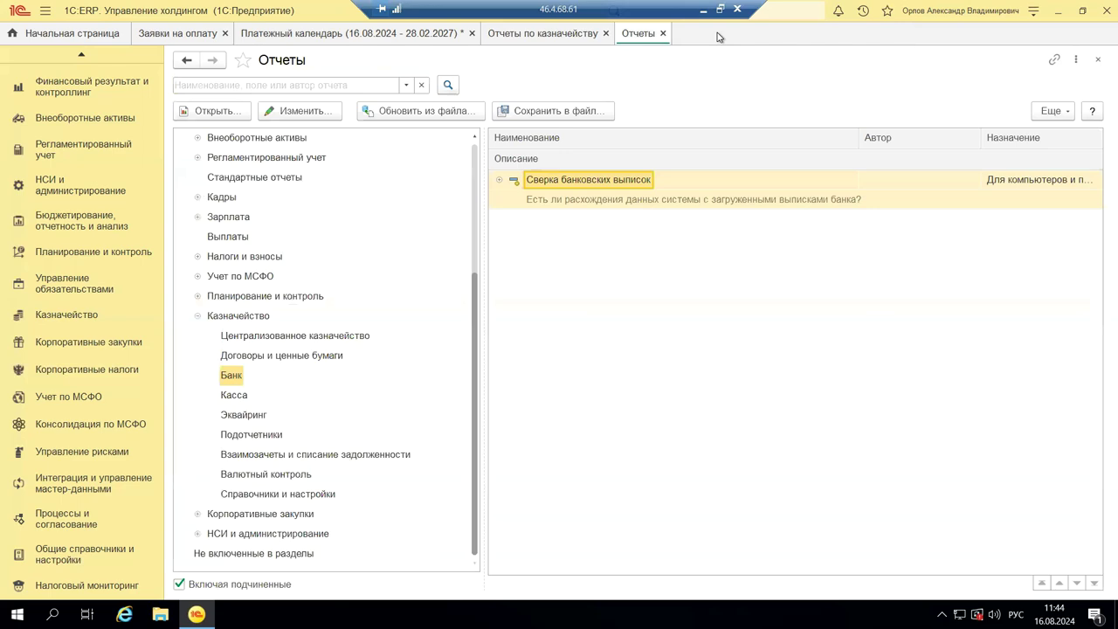
left_click(1098, 59)
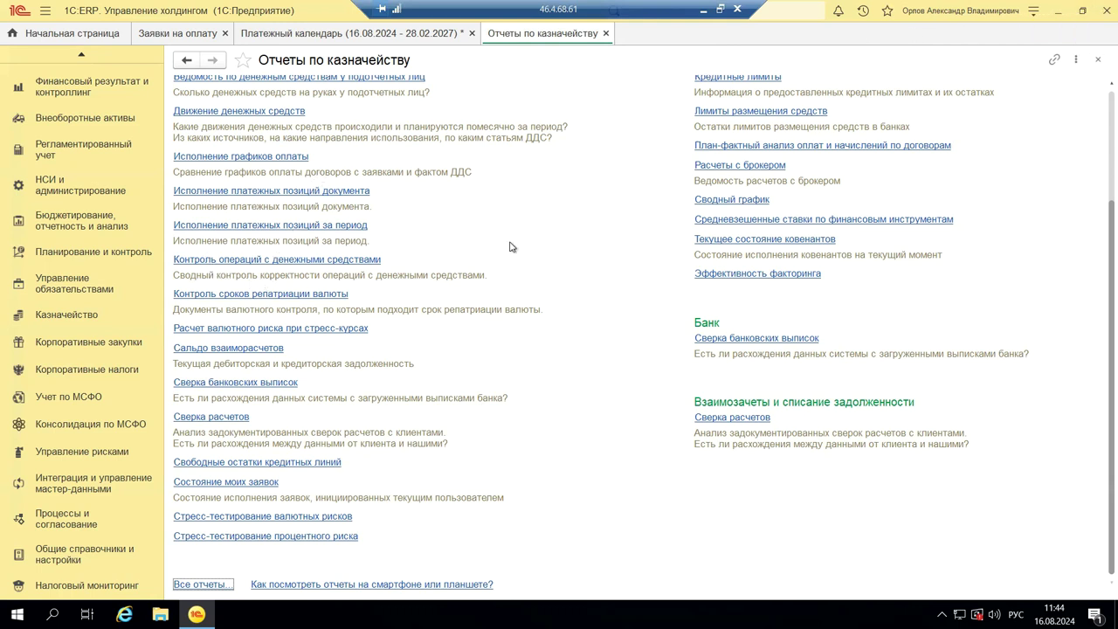
Step: Open the "Контроль операций с денежными средствами" report and generate it for the preset period
scroll(528, 244, "up", 3)
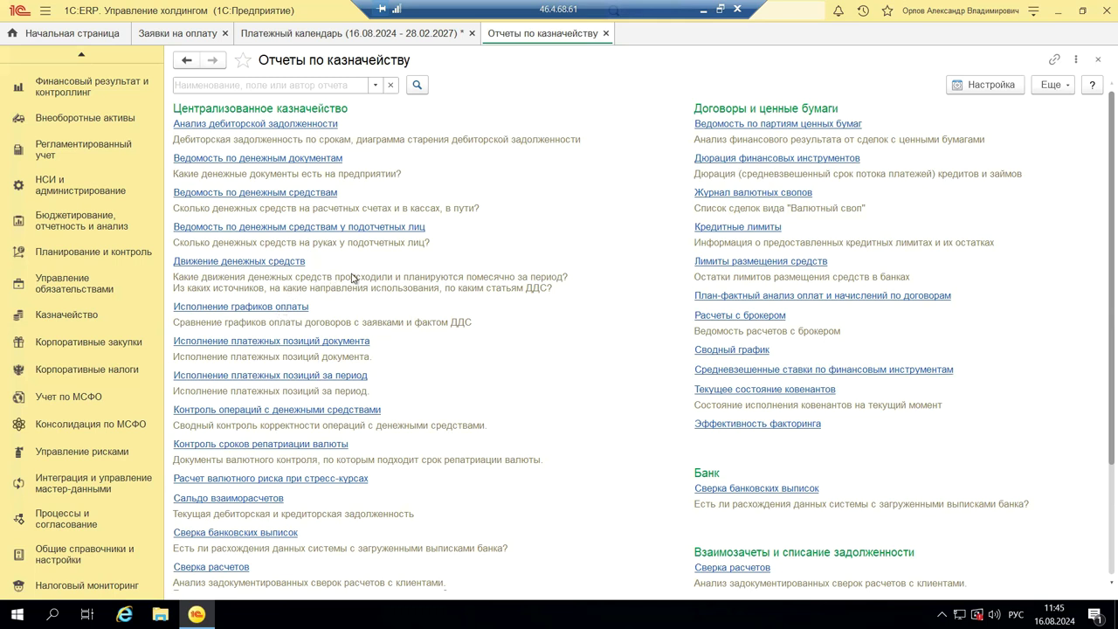
left_click(271, 412)
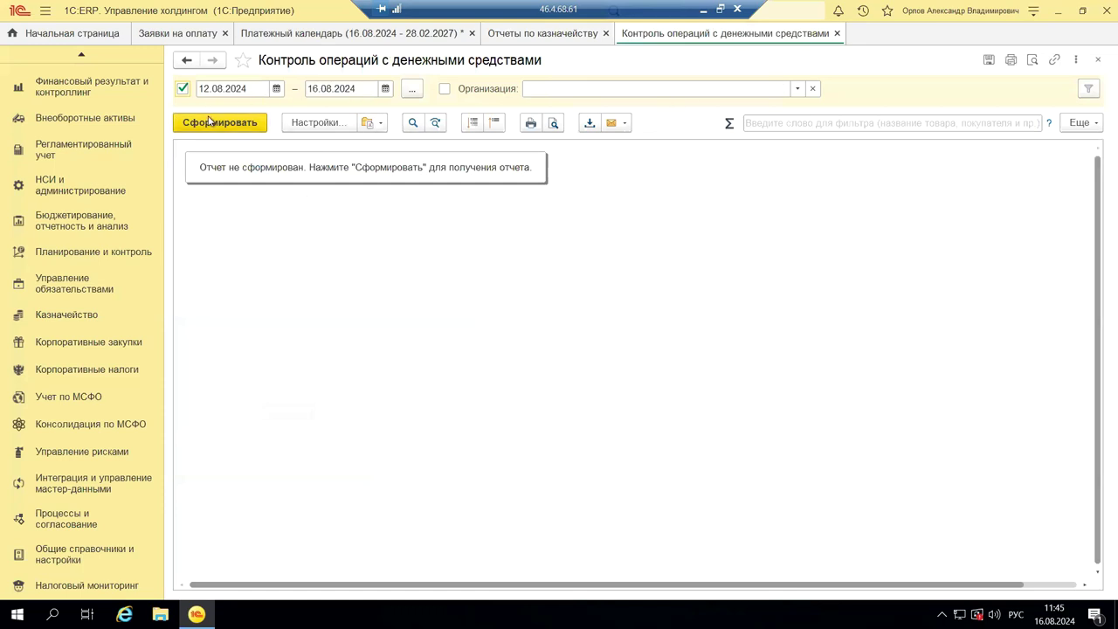
left_click(279, 90)
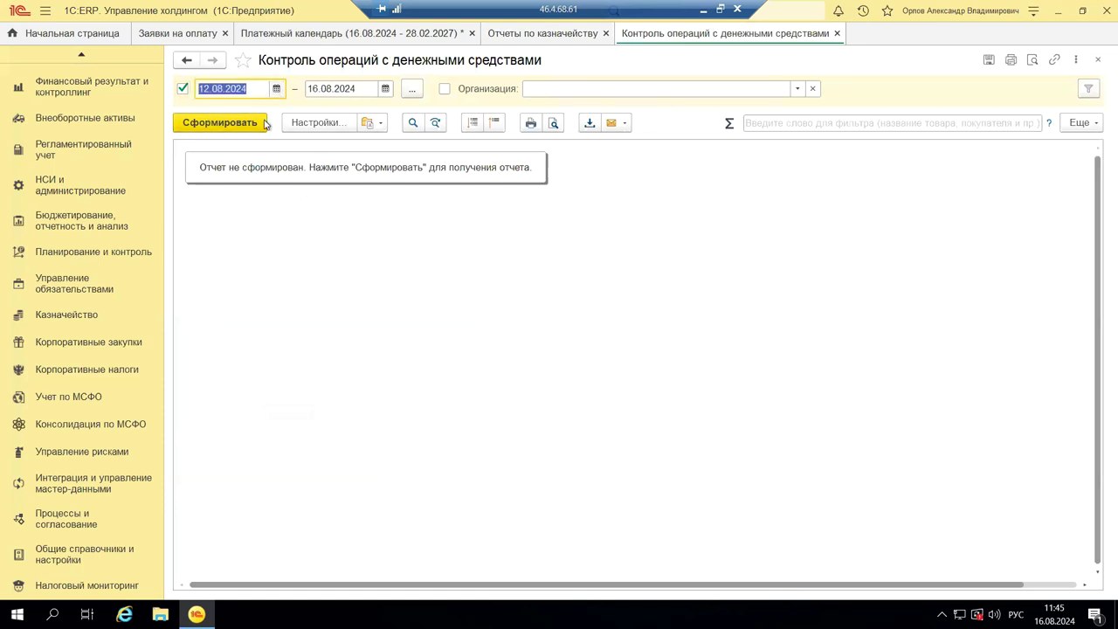
left_click(200, 124)
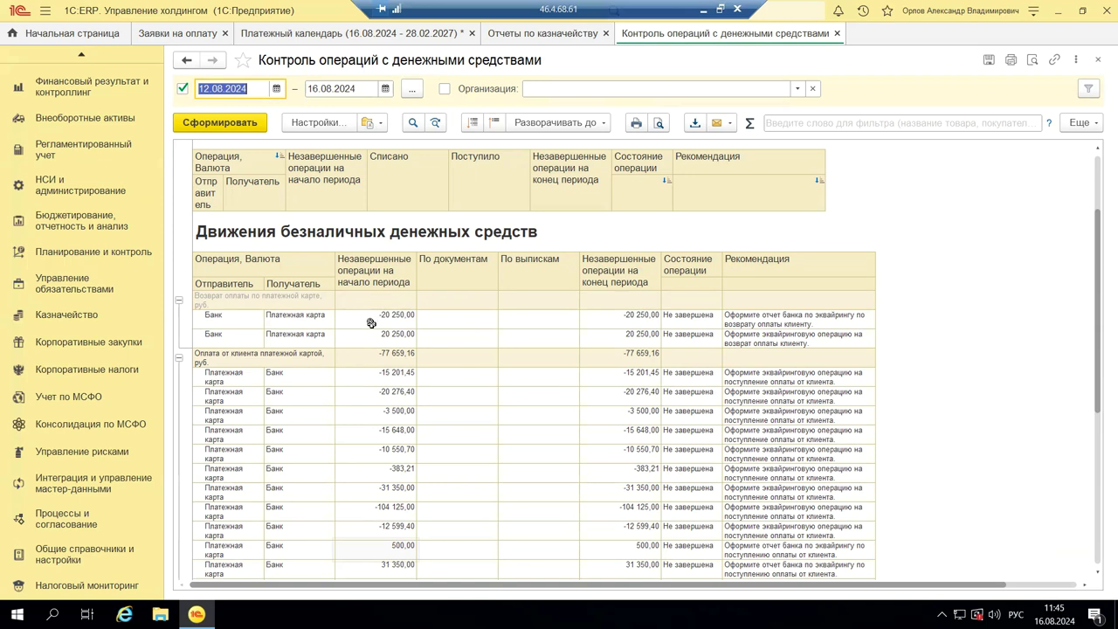
Step: Examine the generated report's non-cash movements and advances to accountable persons, including operation states and recommendations
scroll(371, 326, "down", 2)
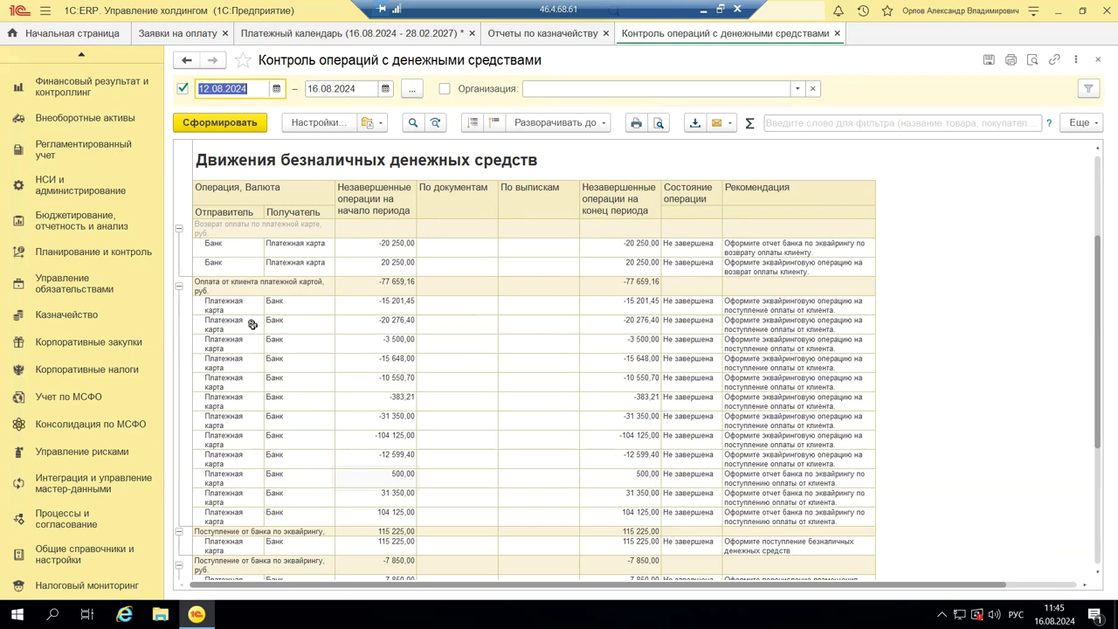
scroll(252, 324, "down", 1)
scroll(250, 401, "down", 4)
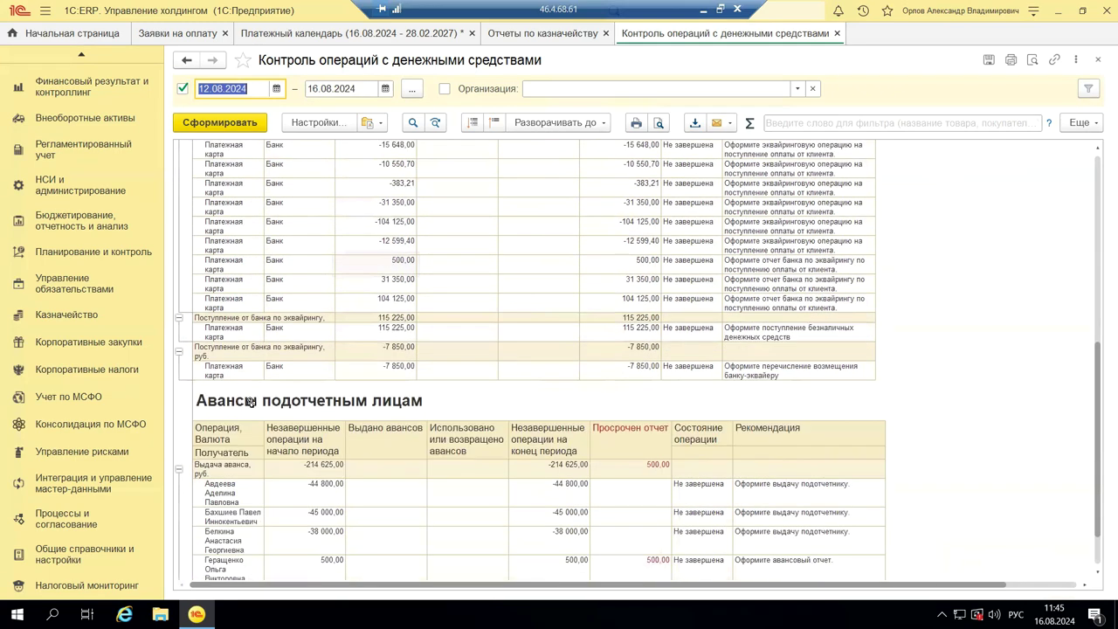
scroll(251, 400, "down", 2)
scroll(249, 398, "down", 3)
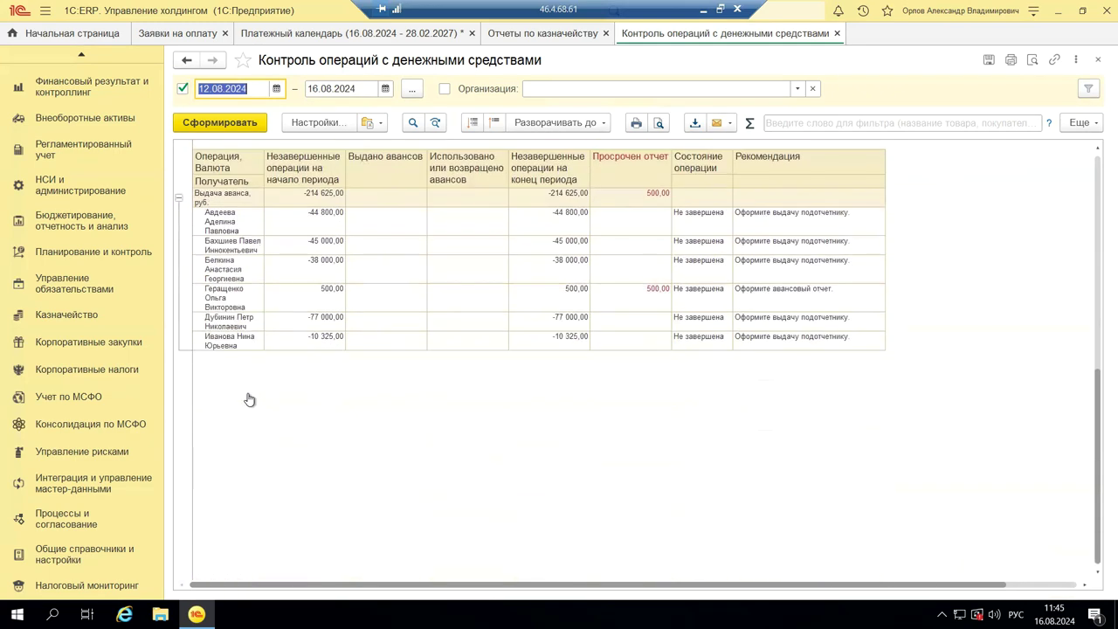
scroll(248, 399, "up", 15)
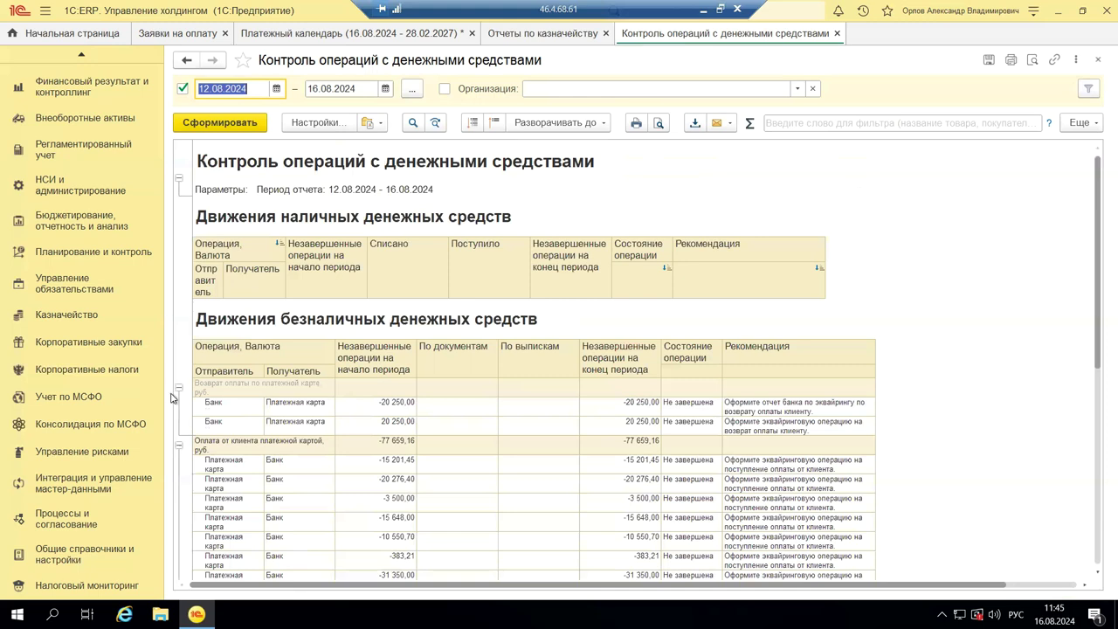
Step: Collapse the "Оплата от клиента платежной картой" and "Выдача аванса" groups in the cash operations control report, and close the report
left_click(179, 447)
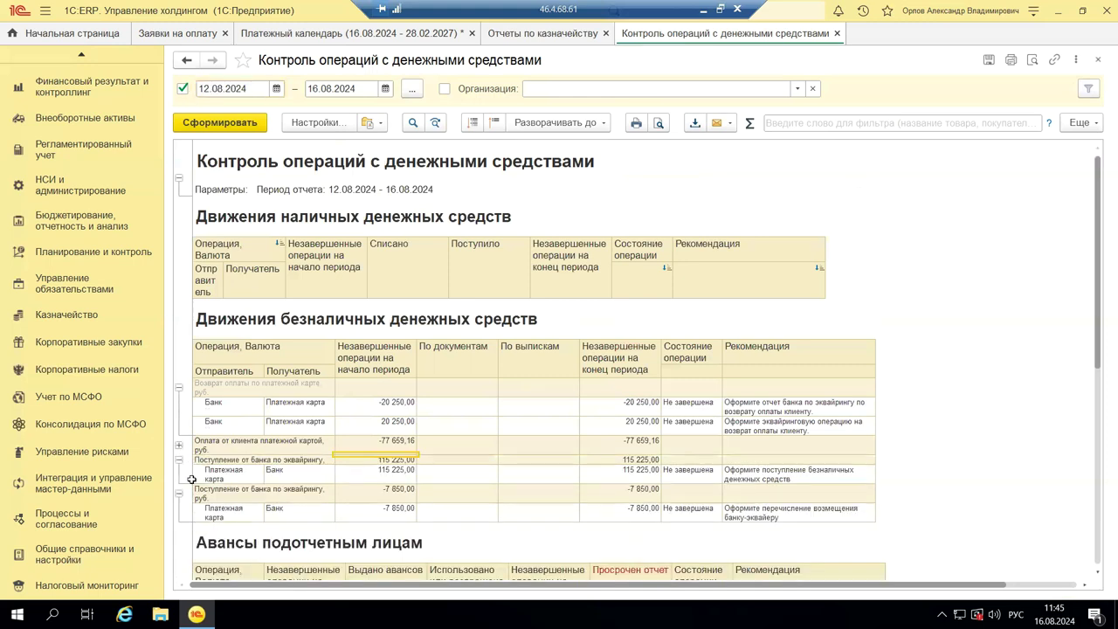
scroll(184, 509, "down", 5)
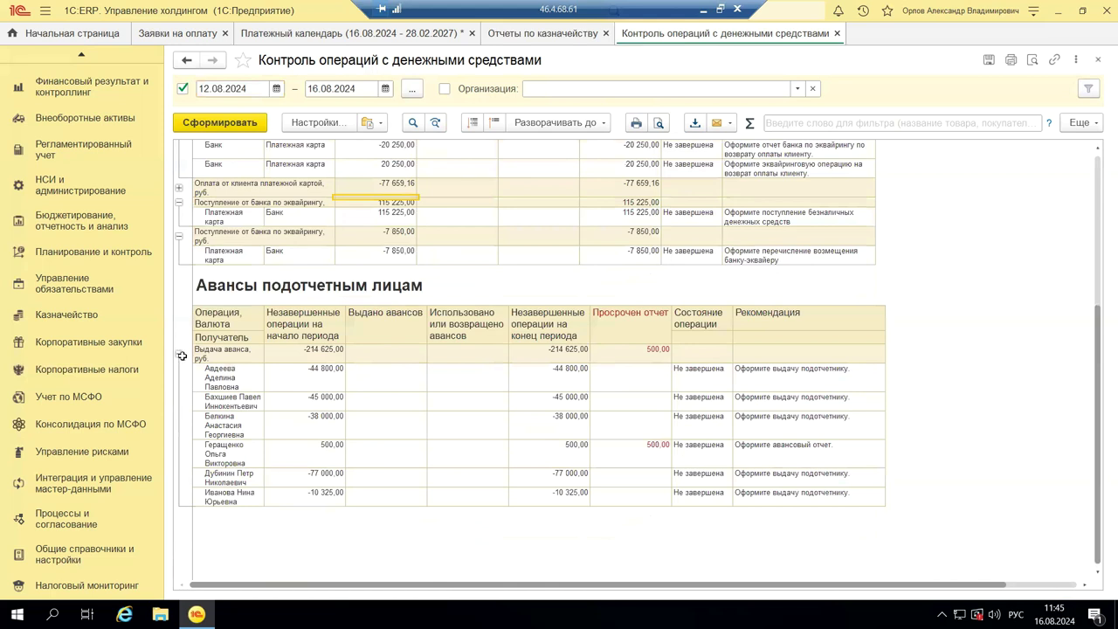
left_click(179, 355)
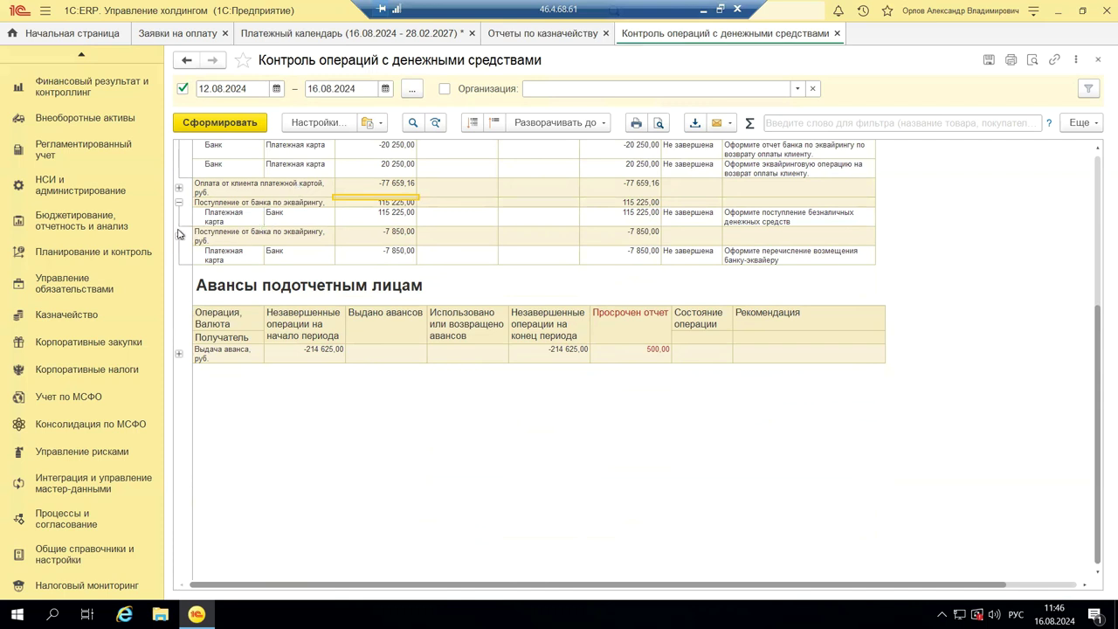
scroll(181, 204, "up", 5)
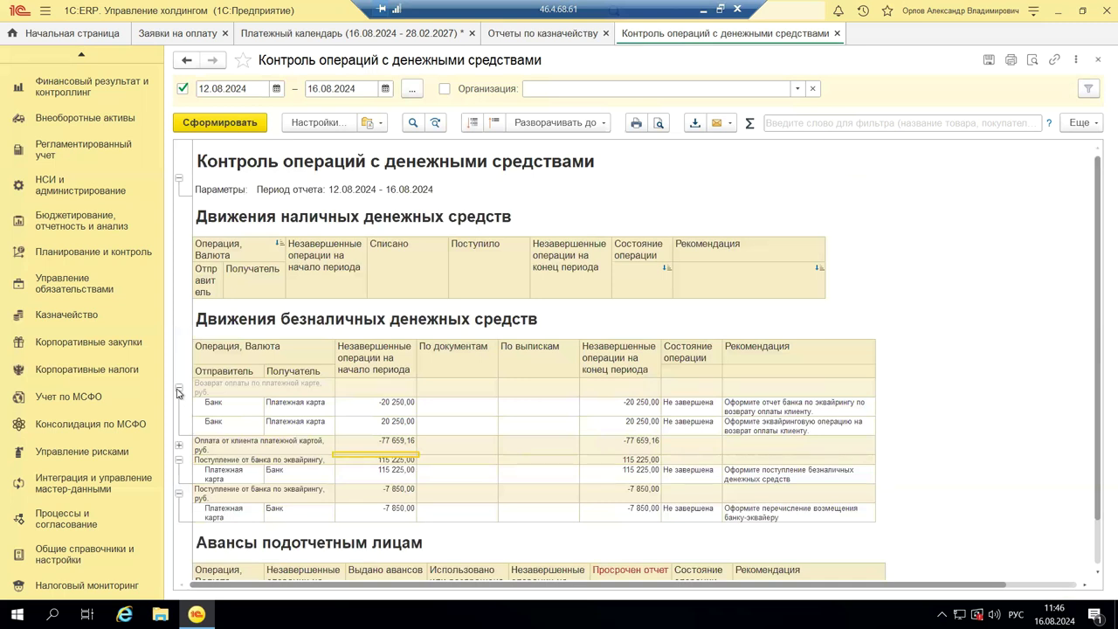
left_click(1099, 58)
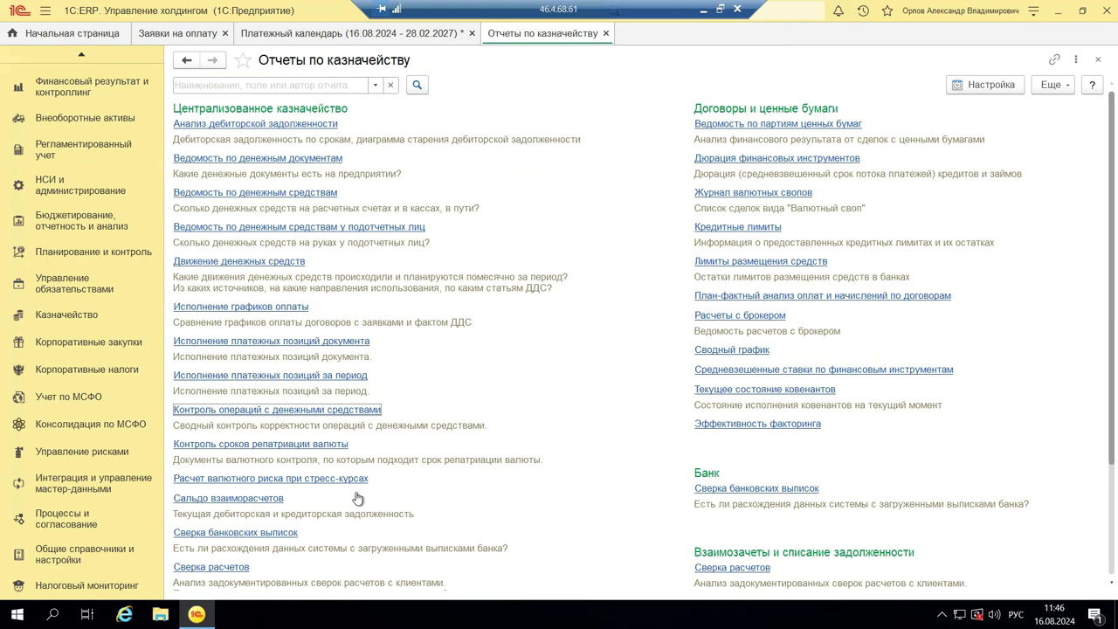
Step: Generate the "Сверка банковских выписок" report for 12.08.2024 – 18.08.2024, compare its balances with the loaded statement data, and close it
scroll(357, 498, "down", 3)
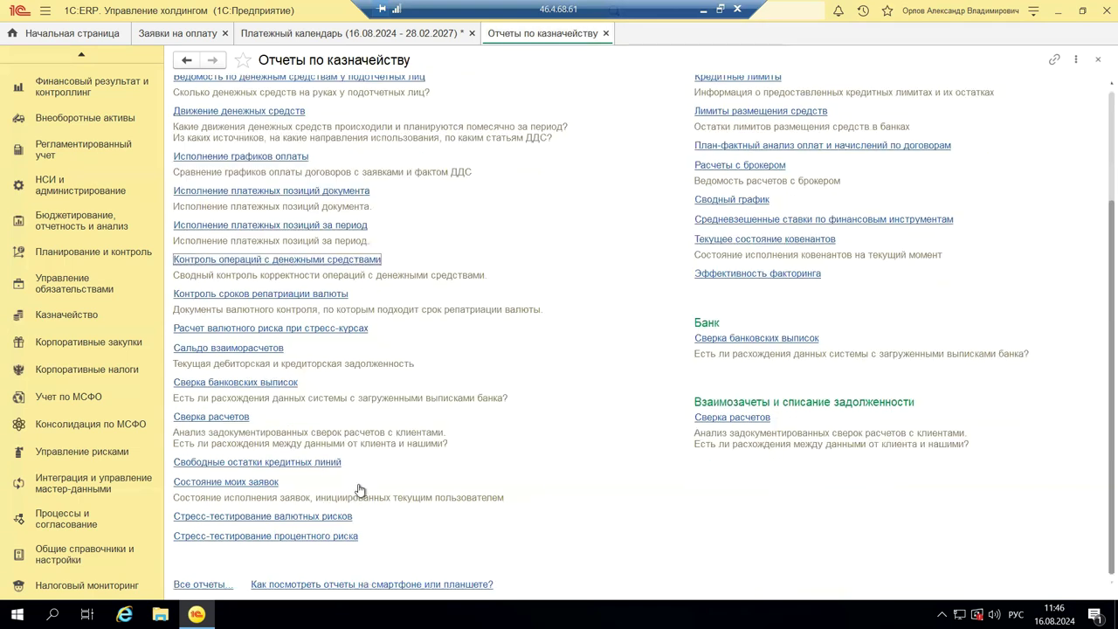
left_click(782, 338)
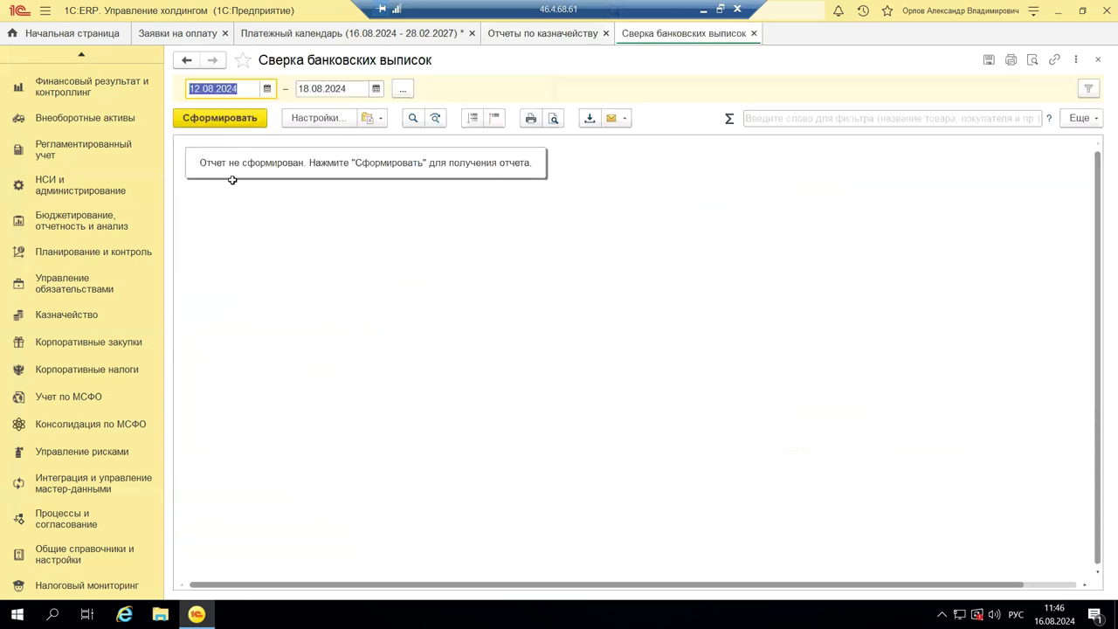
left_click(236, 122)
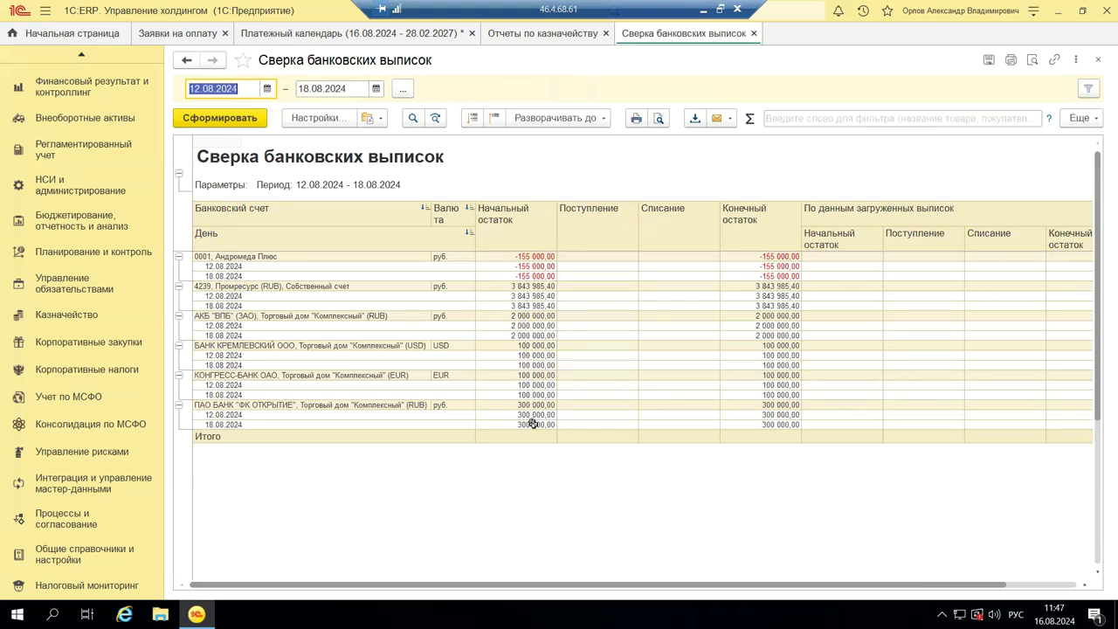
left_click(948, 212)
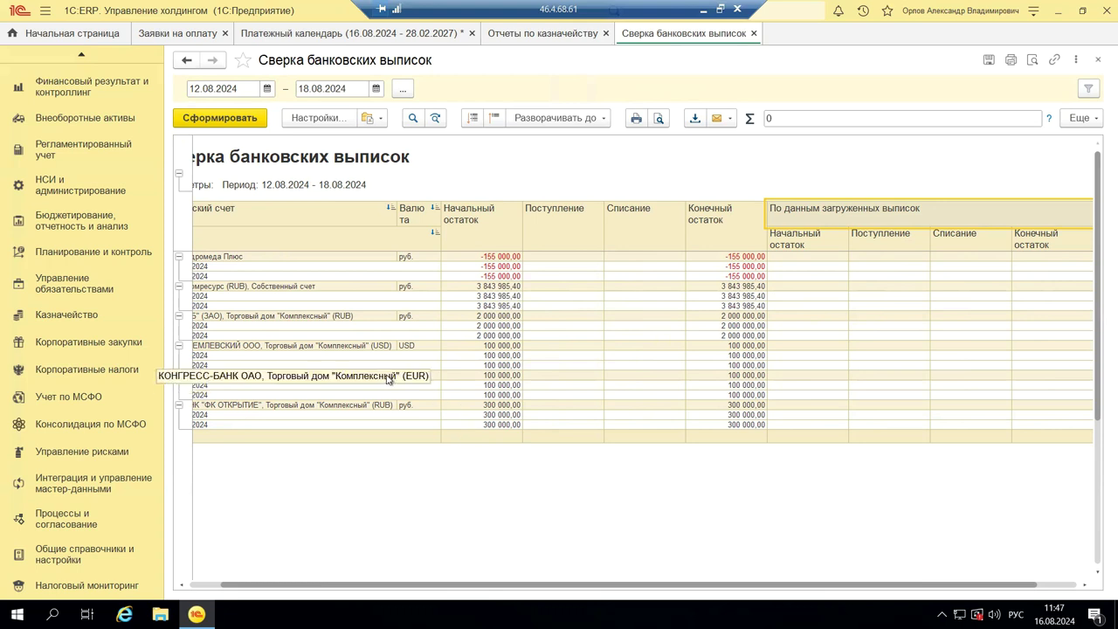
left_click(352, 436)
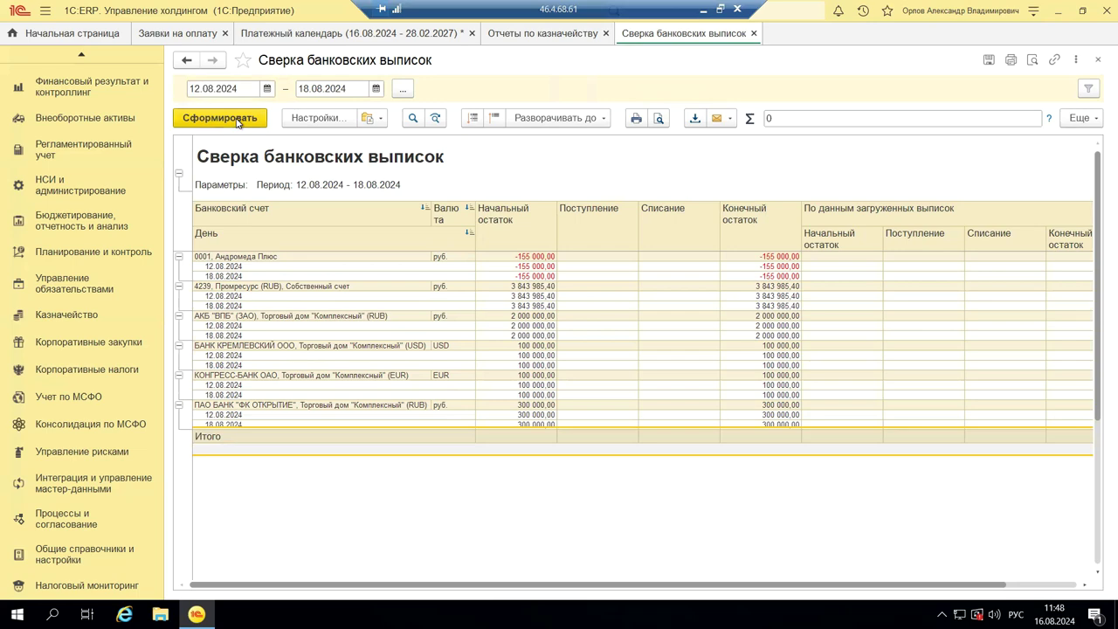
left_click(1098, 59)
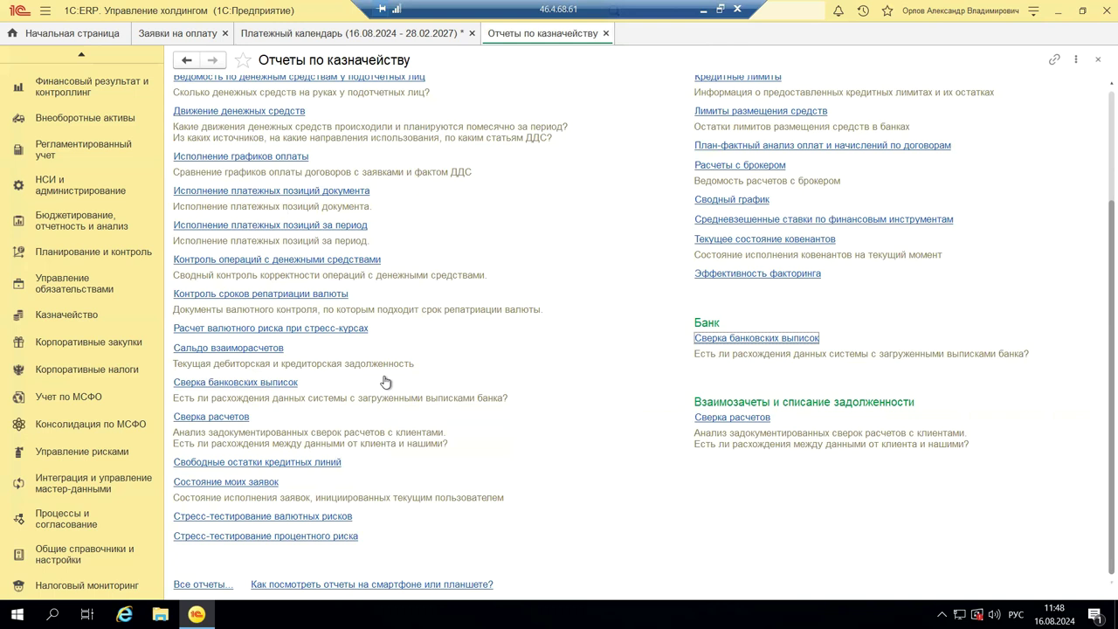
Step: Generate the "Свободные остатки кредитных линий" report as of "Начало этого дня" and examine the contract limit and drawn amount
left_click(263, 463)
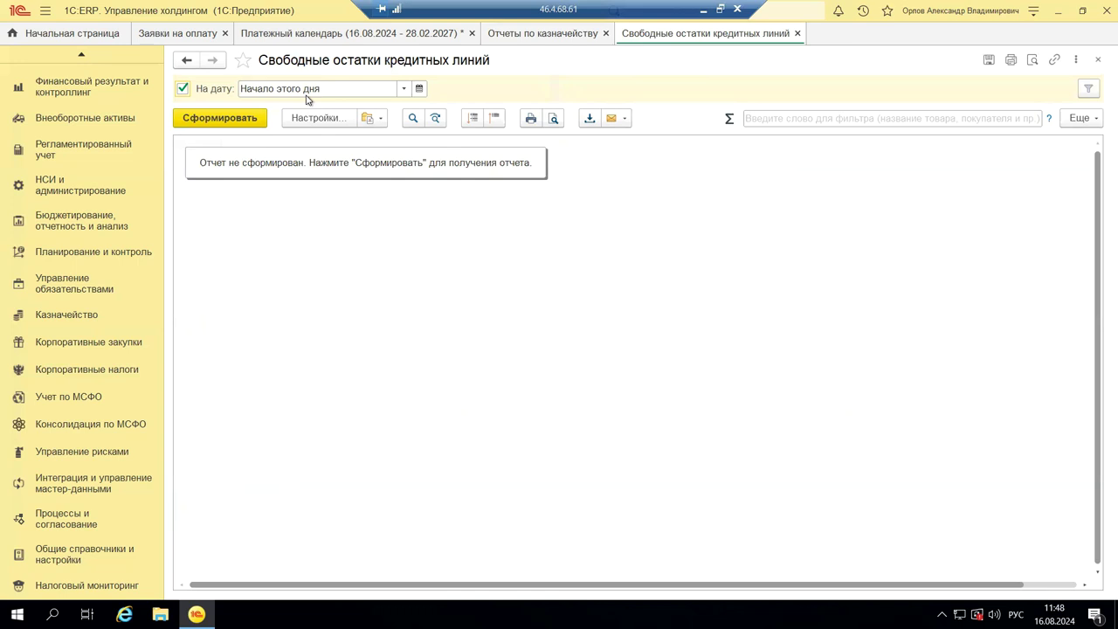
left_click(222, 120)
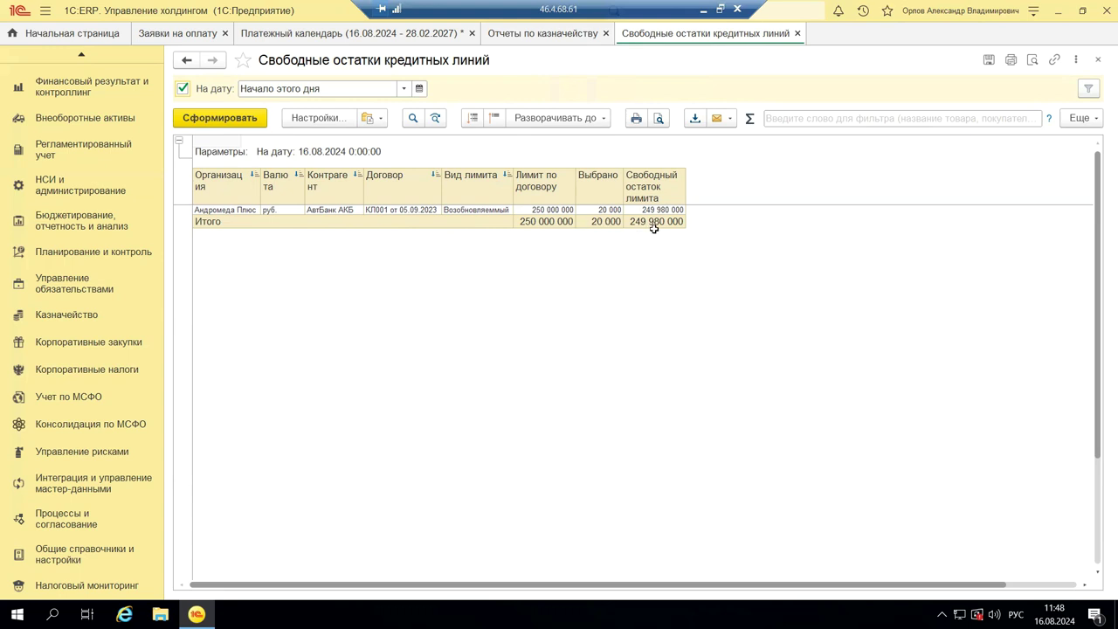
left_click(527, 211)
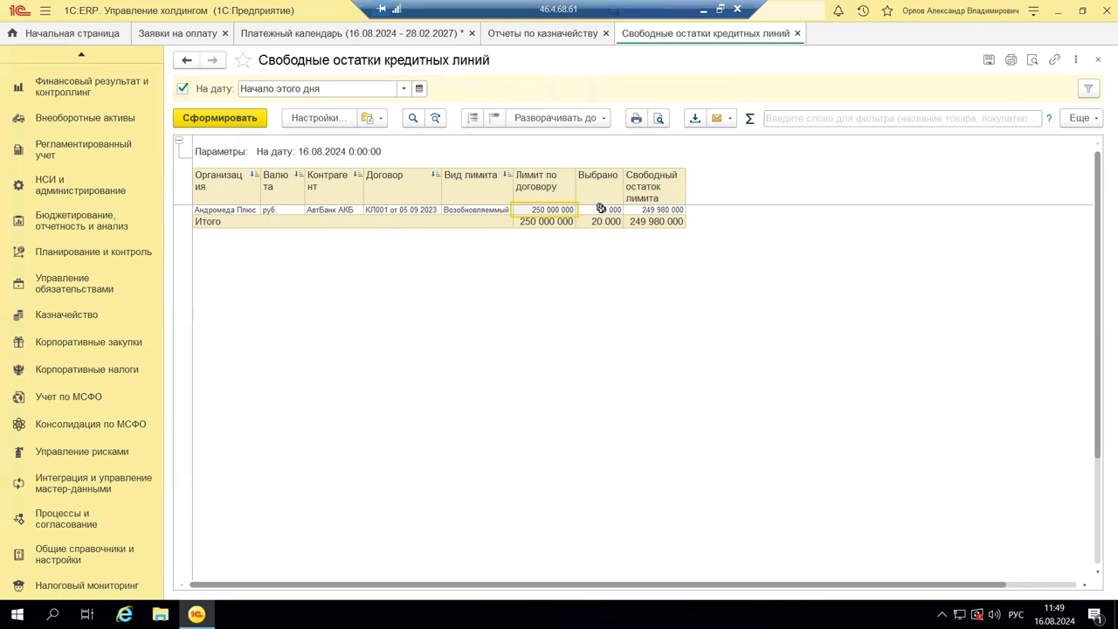
left_click(601, 209)
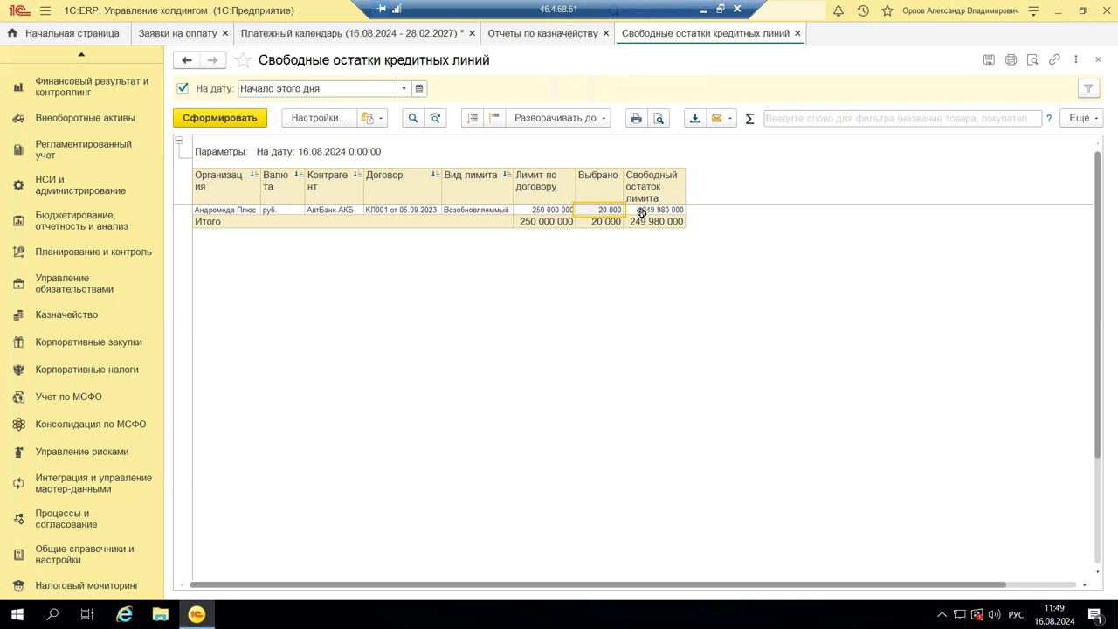
Step: Enable the "Начало периода" and "Конец периода" parameters in the report's extended settings and regenerate the report
left_click(338, 124)
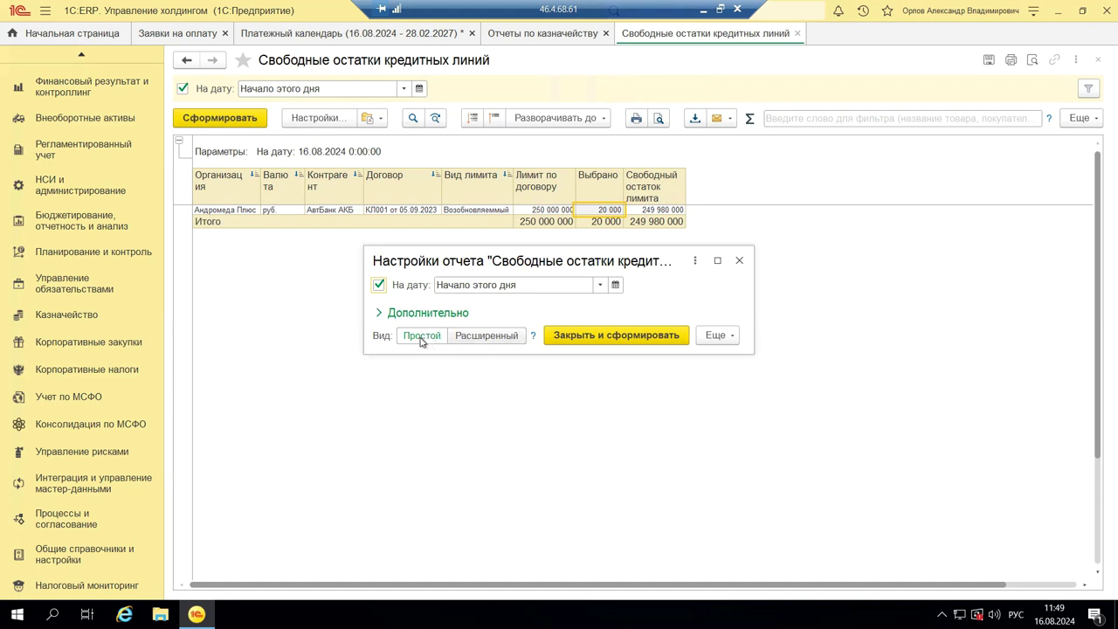
left_click(481, 335)
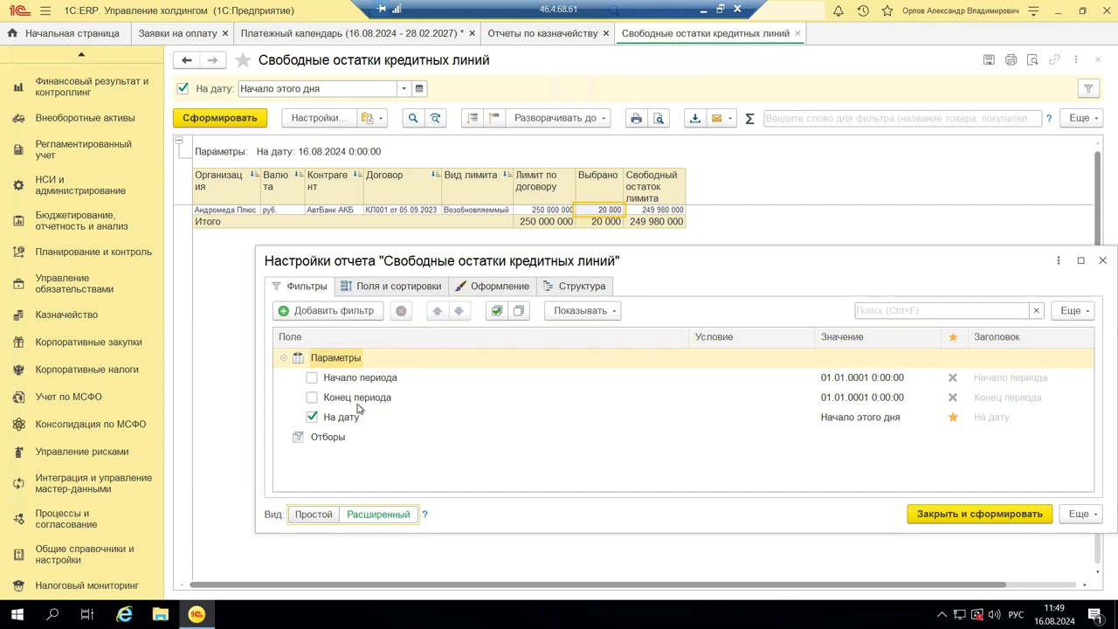
left_click(313, 379)
left_click(312, 397)
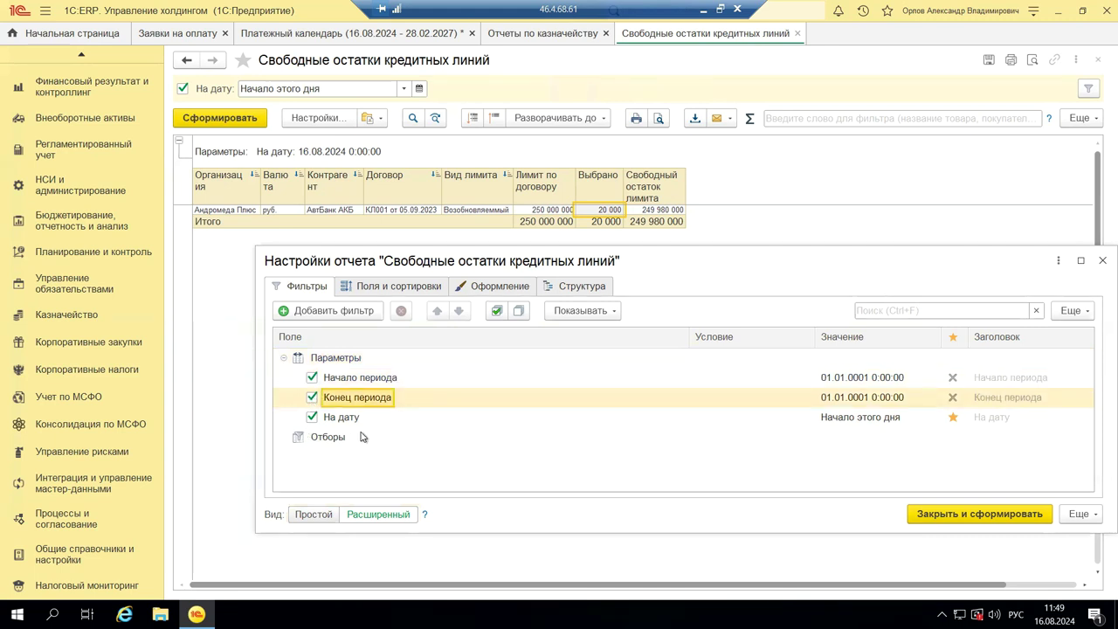
left_click(391, 288)
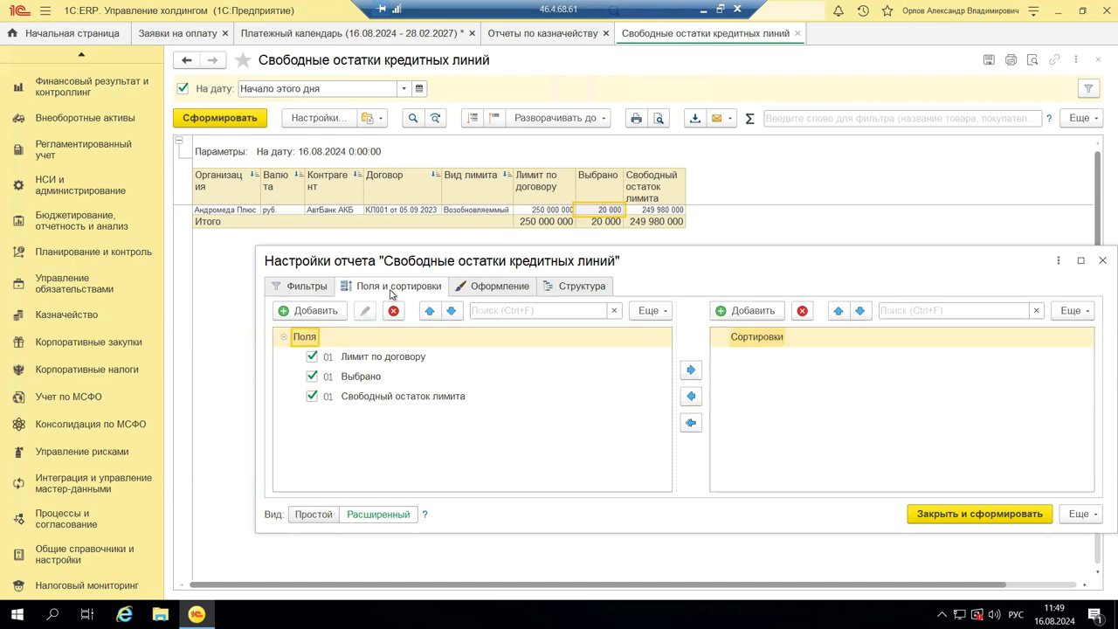
left_click(467, 289)
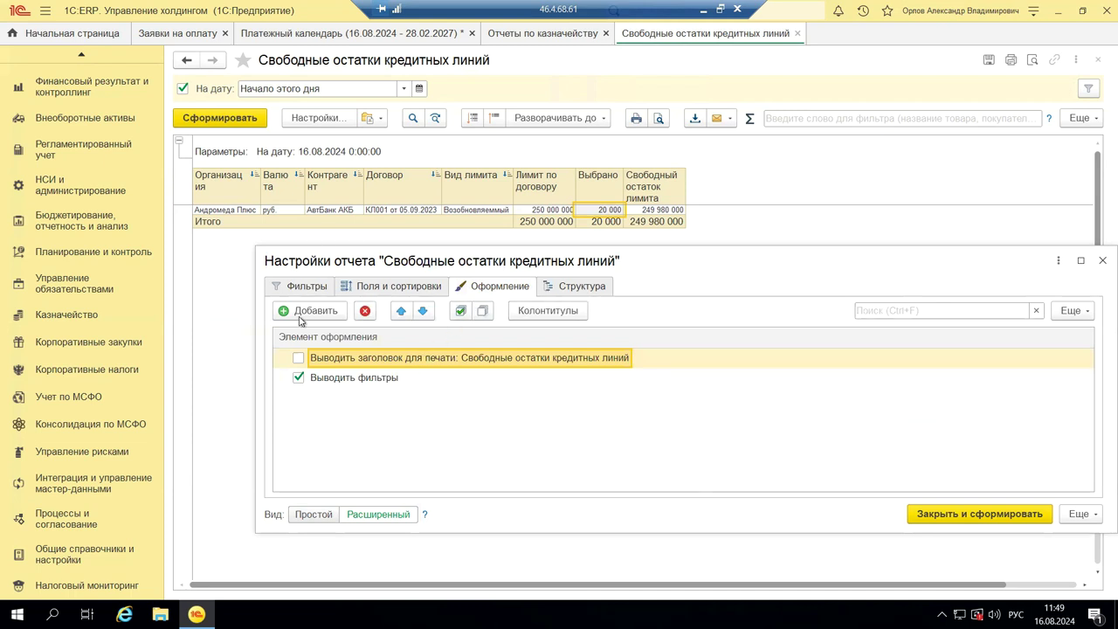
left_click(1009, 517)
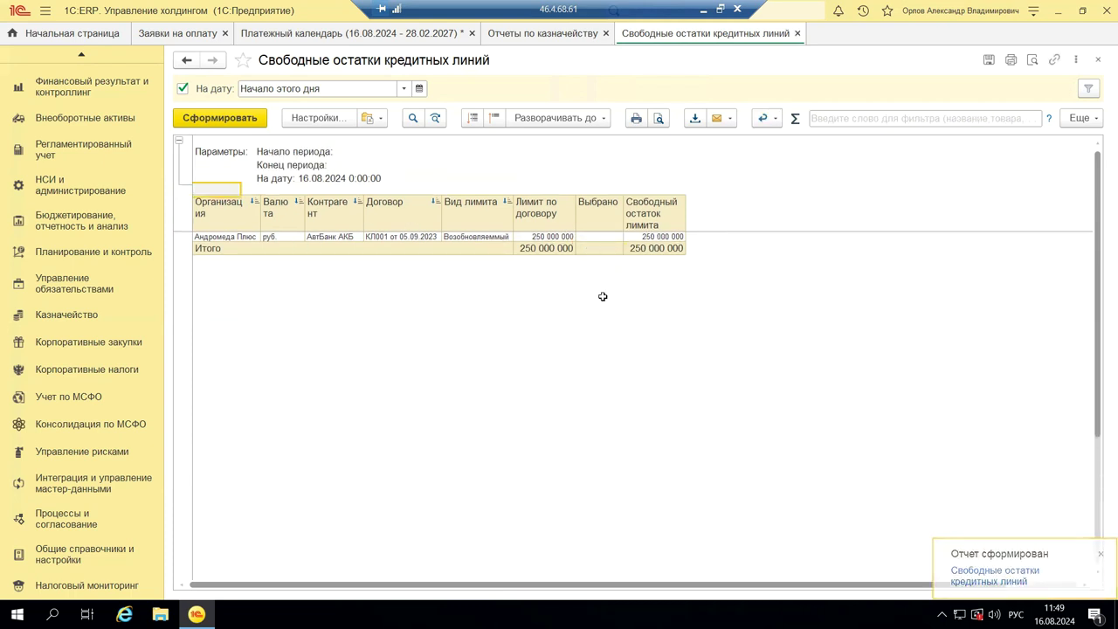
Step: Close the credit line balances report without saving the modified variant
left_click(1098, 59)
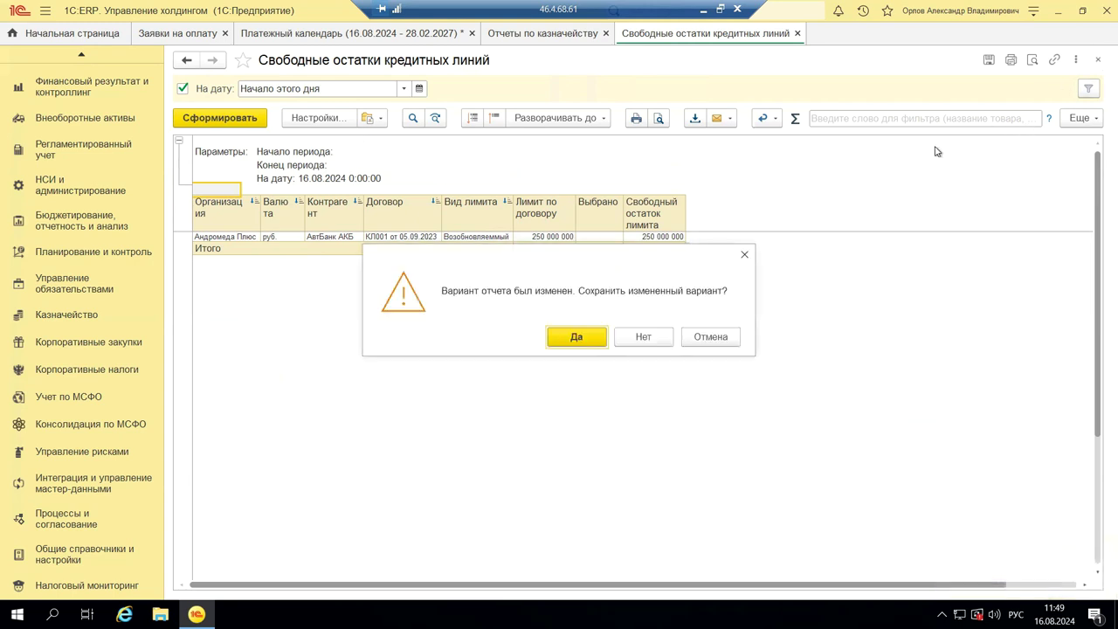
left_click(645, 339)
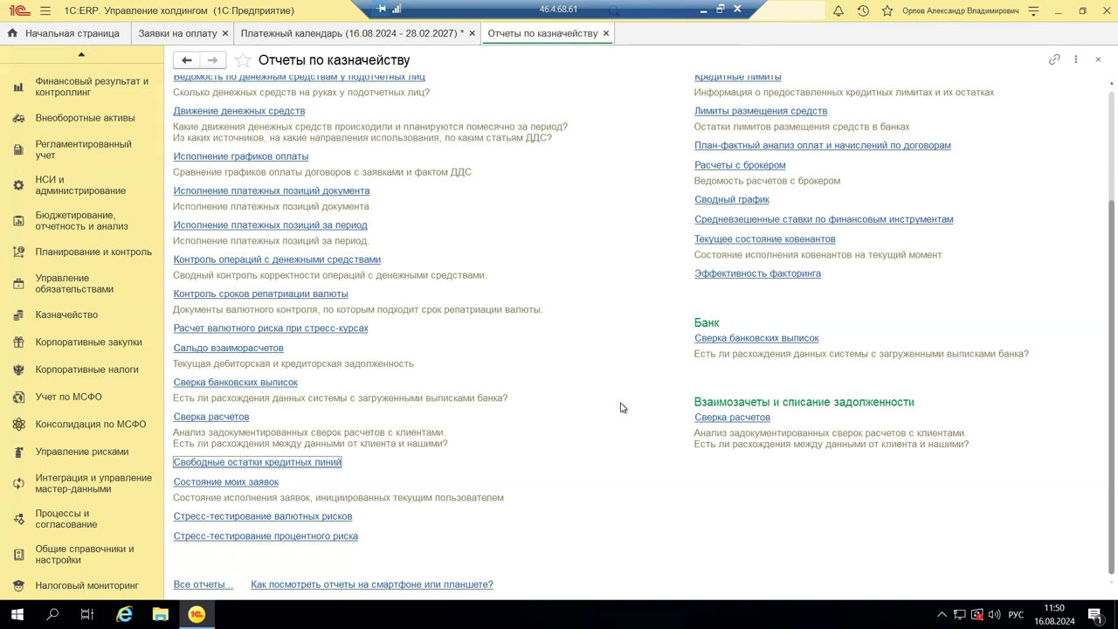
scroll(620, 410, "up", 3)
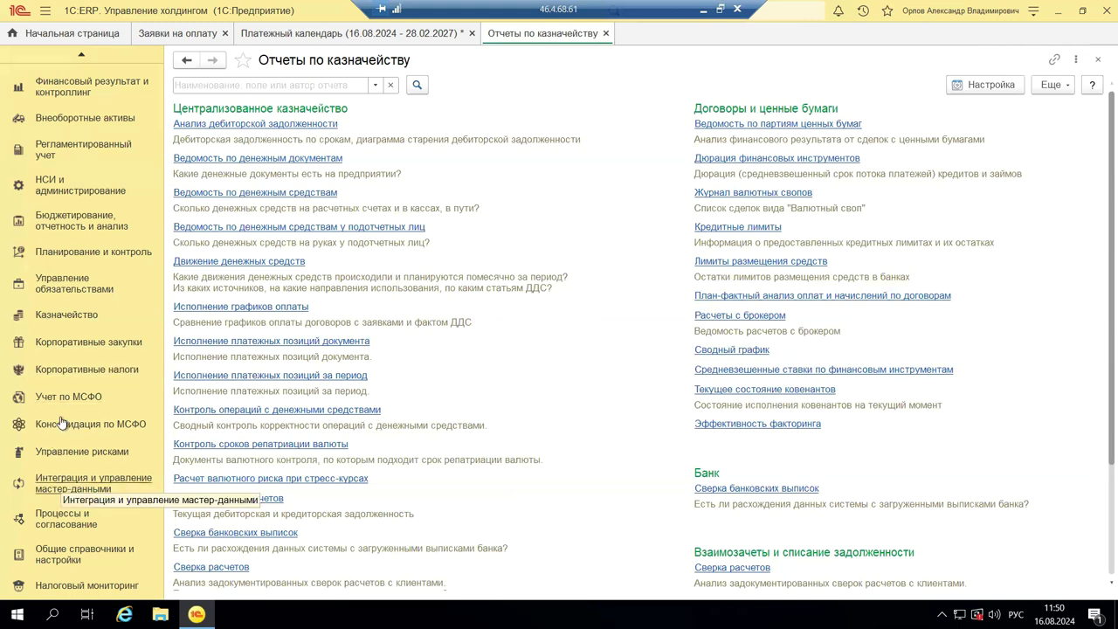
Step: Open the "Платежный календарь" from the Казначейство section and filter its operations by the "Овердрафт" operation type
left_click(79, 318)
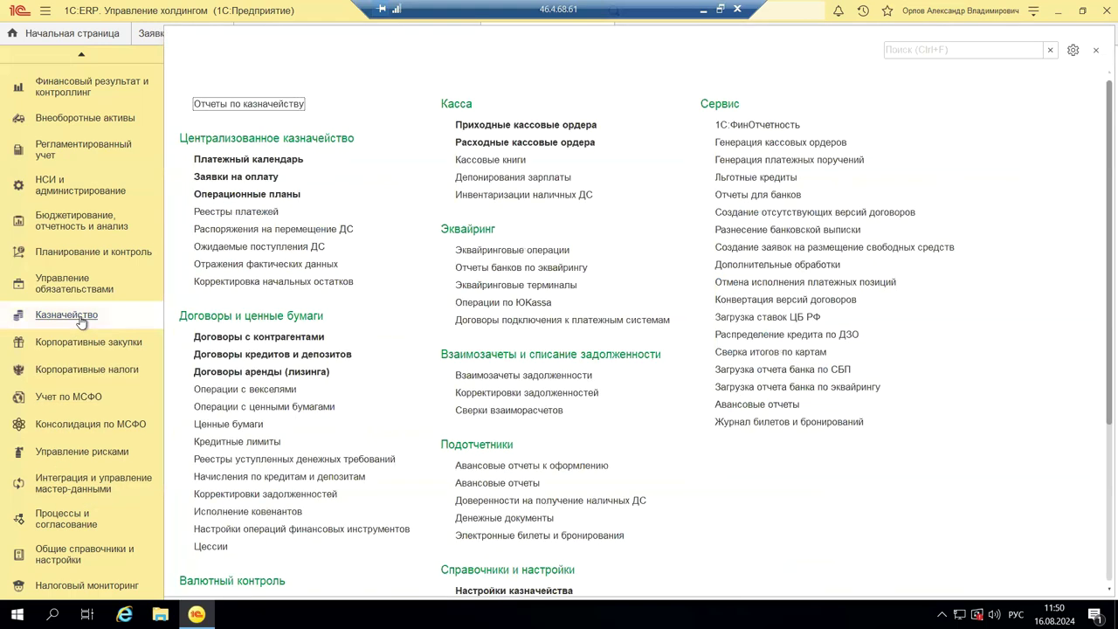
left_click(288, 160)
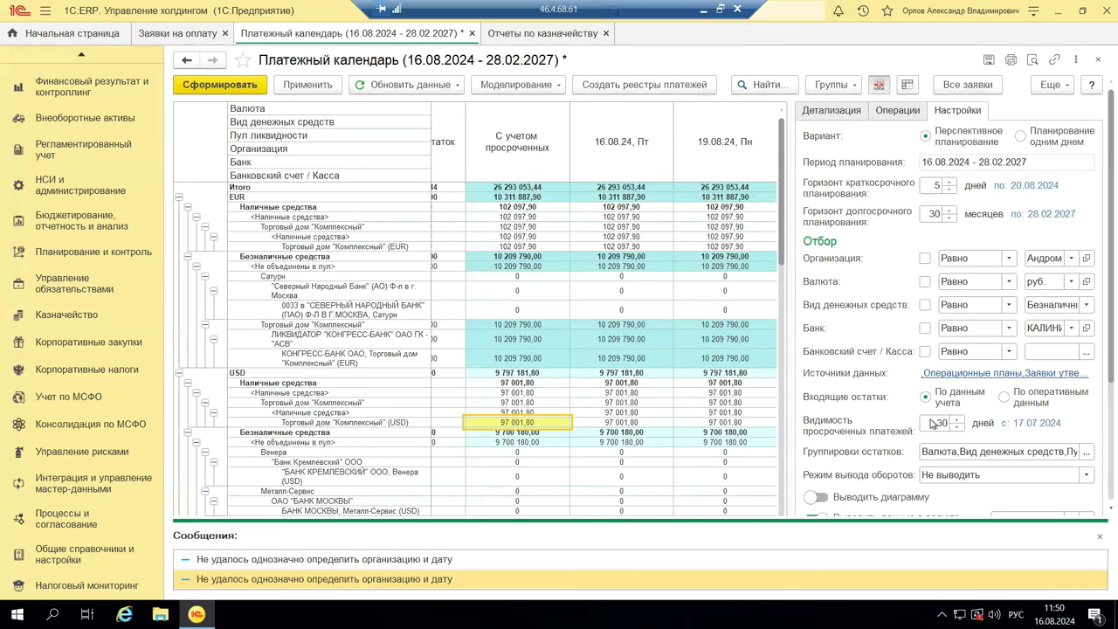
left_click(901, 110)
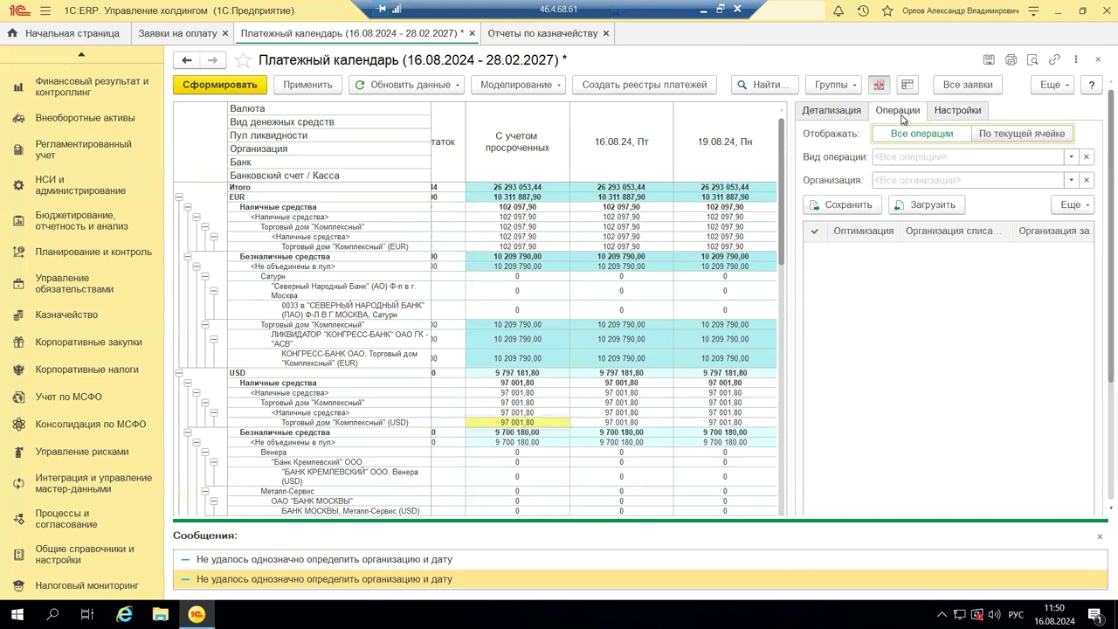
left_click(1071, 157)
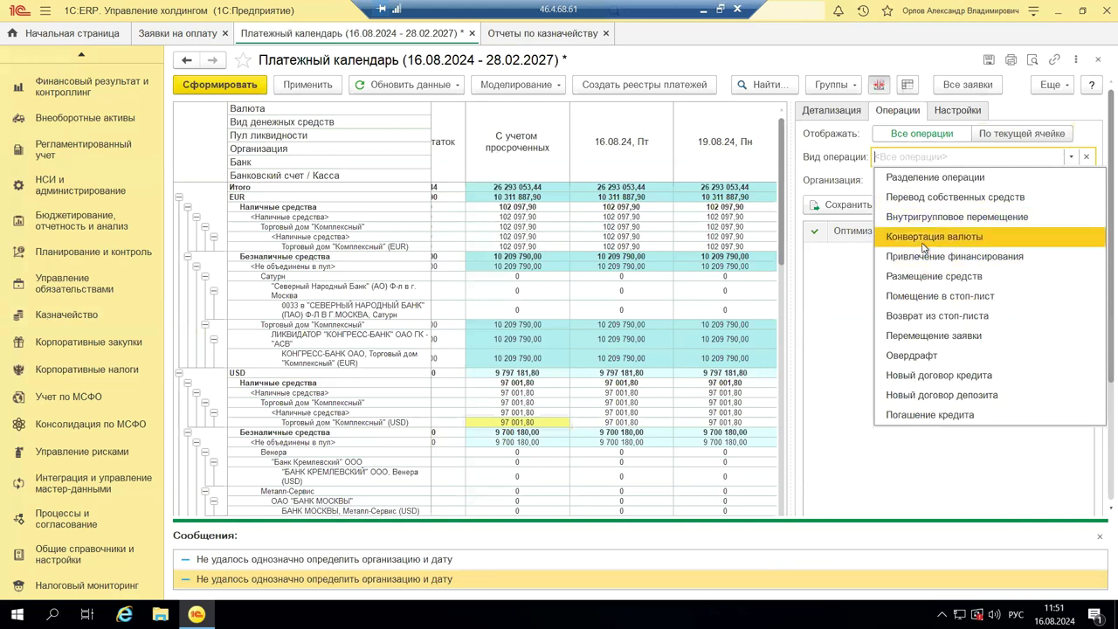
left_click(912, 356)
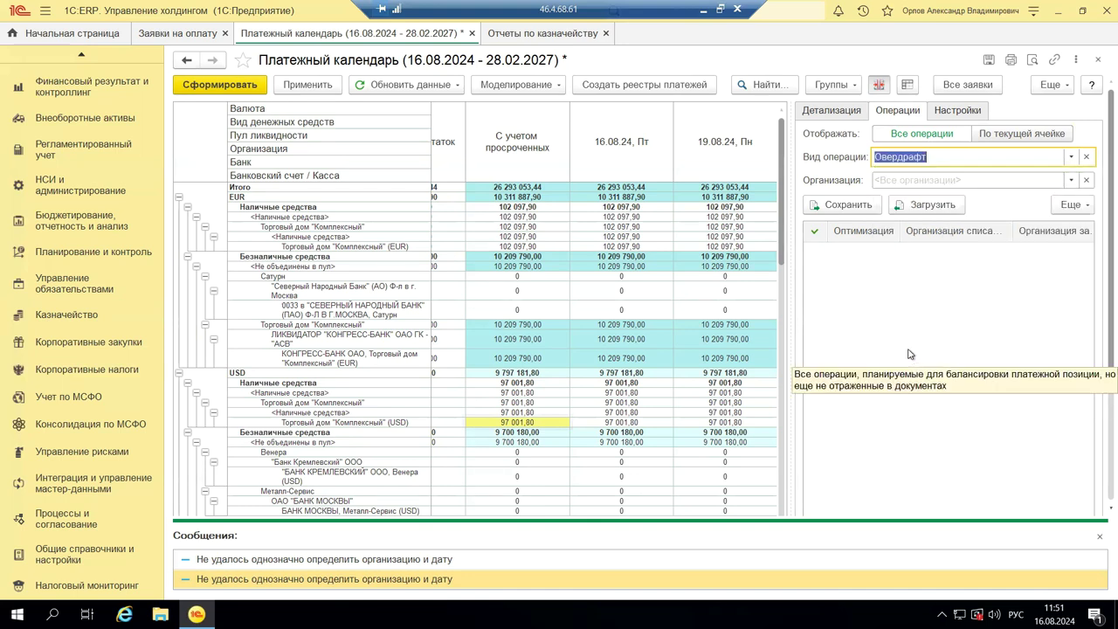
Step: Enable the payment calendar's diagram, cash-gaps-only and additional information output options, and regenerate the calendar
left_click(955, 112)
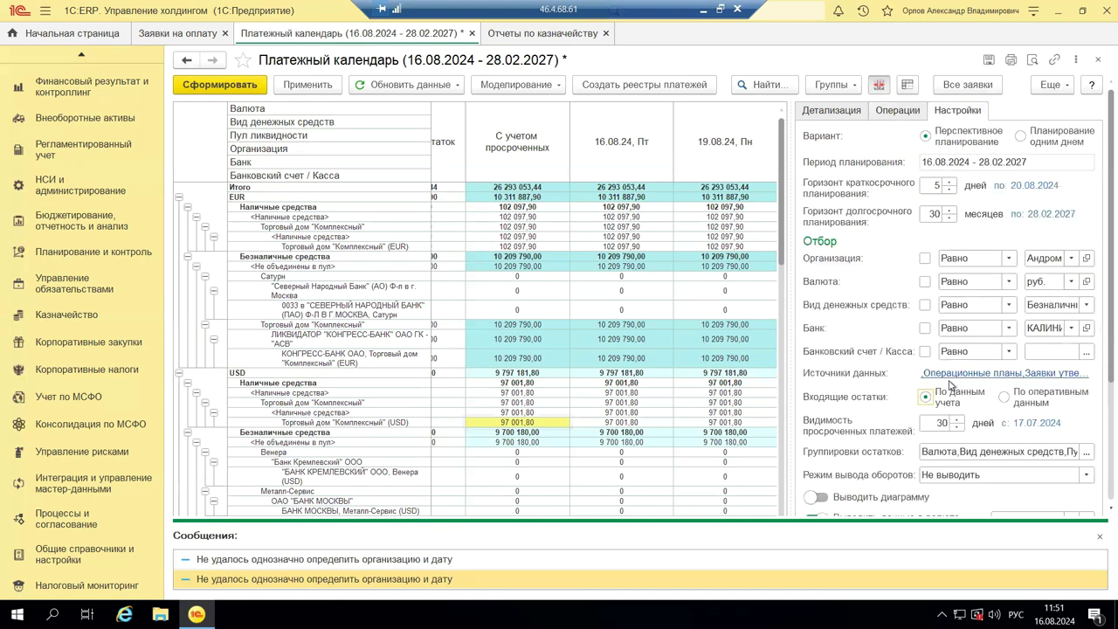
scroll(950, 381, "down", 3)
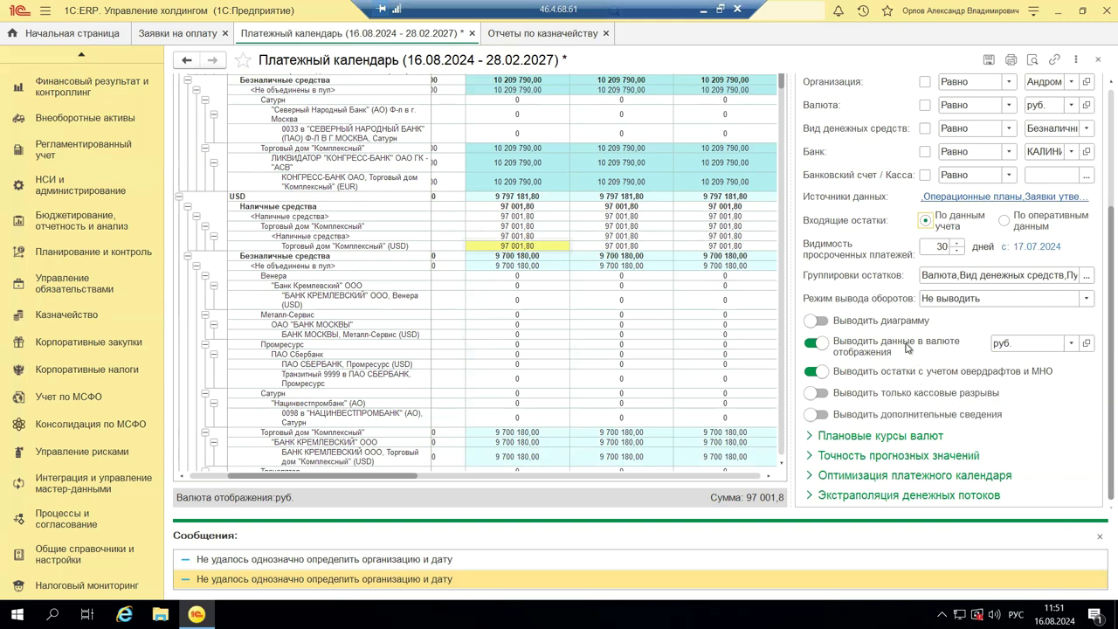
left_click(821, 321)
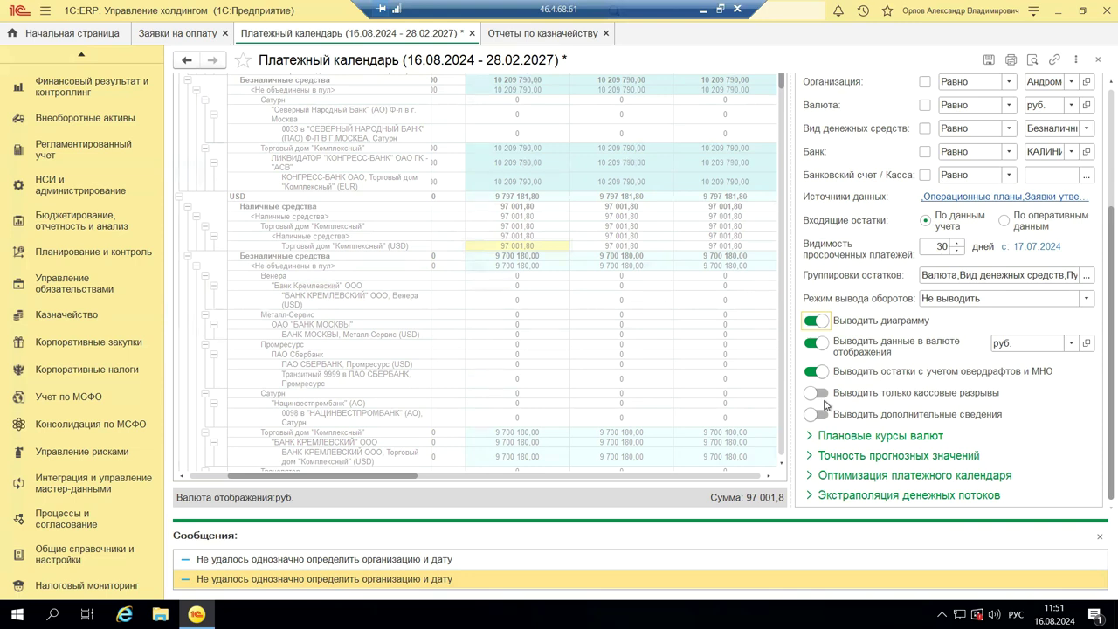
left_click(823, 398)
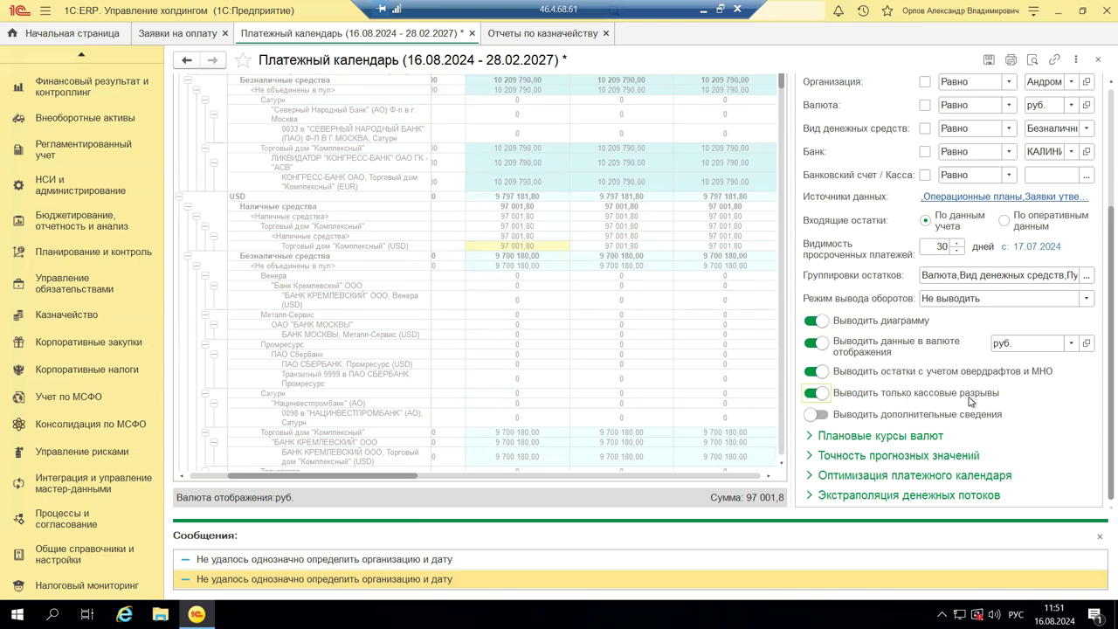
left_click(819, 416)
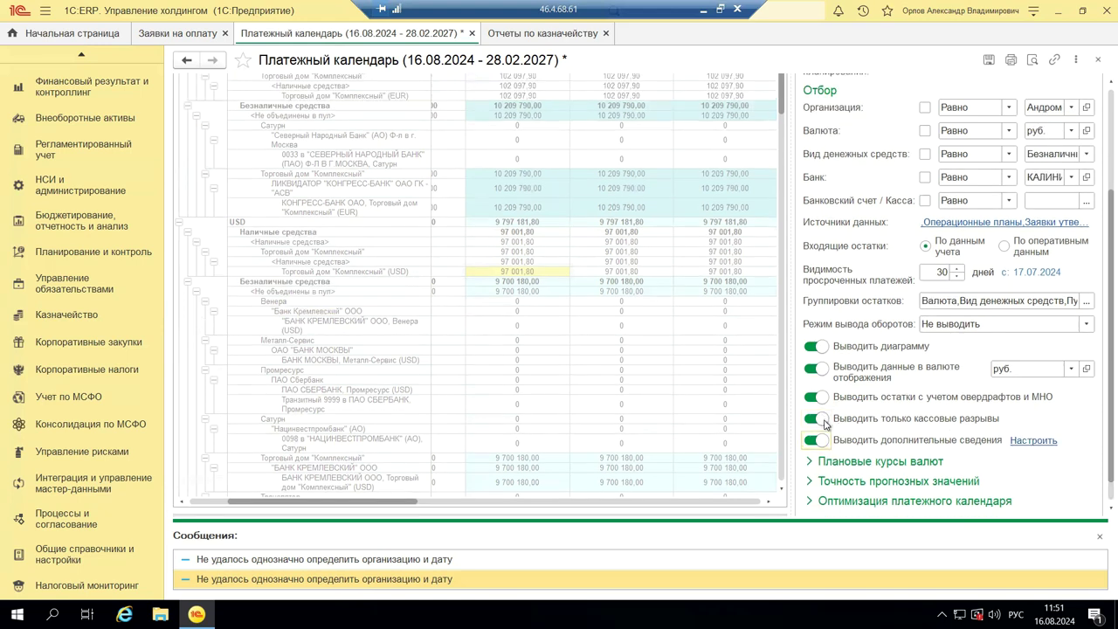
scroll(971, 385, "up", 3)
left_click(199, 84)
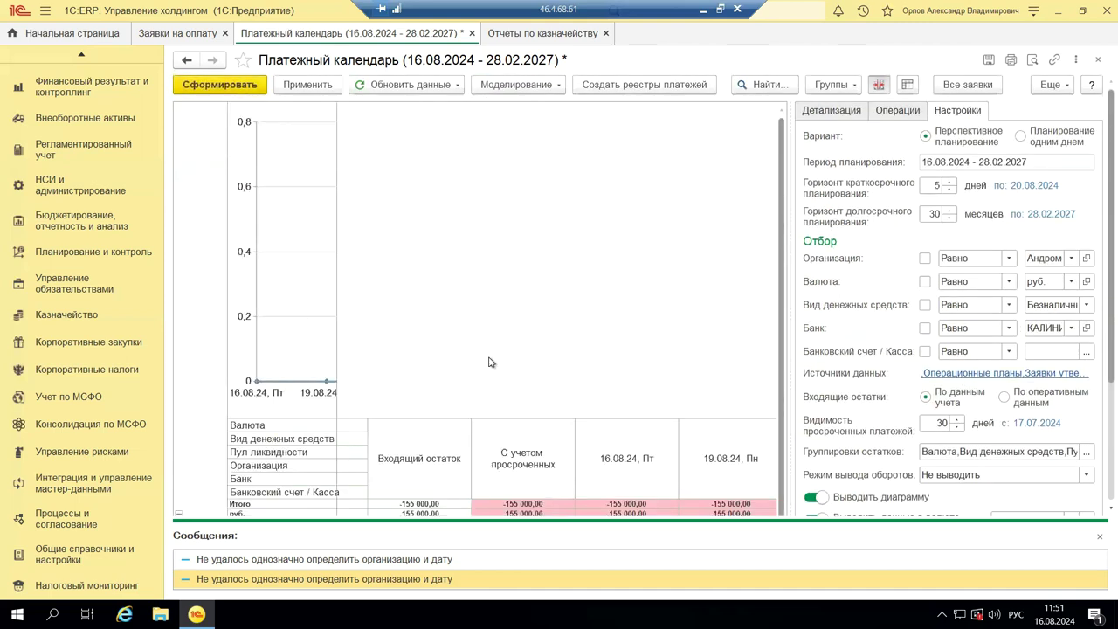
Step: Turn off the payment calendar's diagram and display-currency output options, and regenerate the calendar
scroll(491, 366, "down", 3)
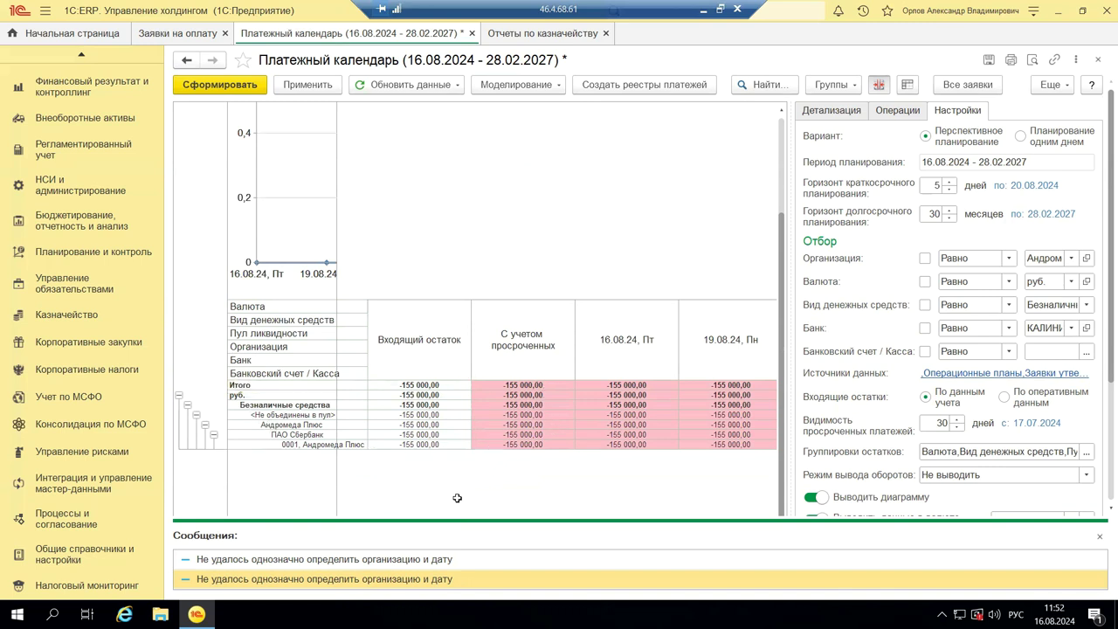
left_click(1099, 538)
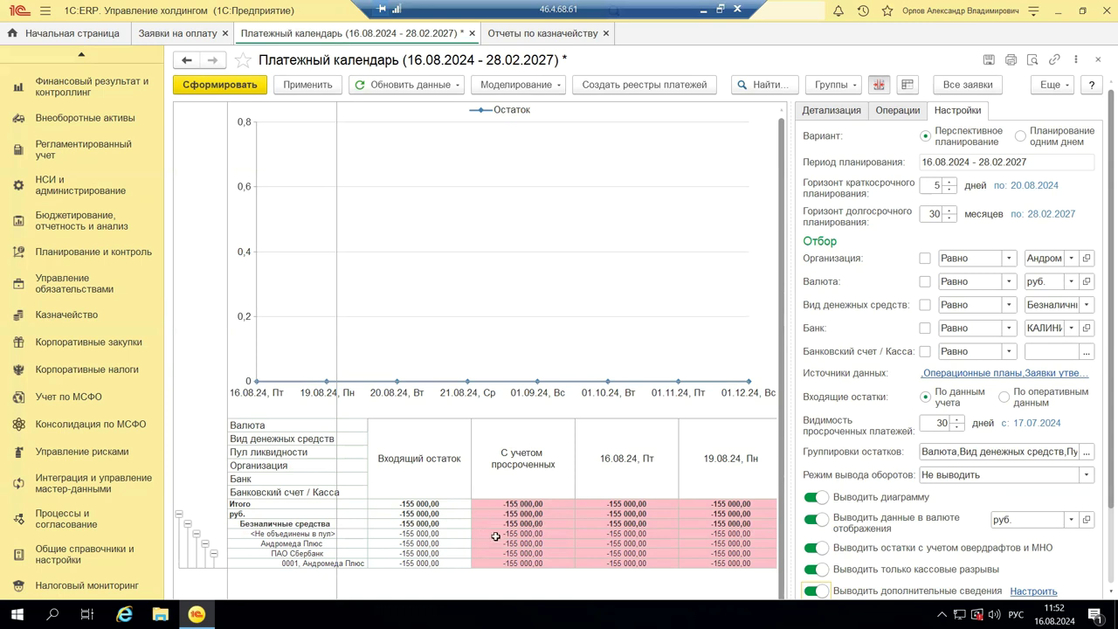
left_click(813, 496)
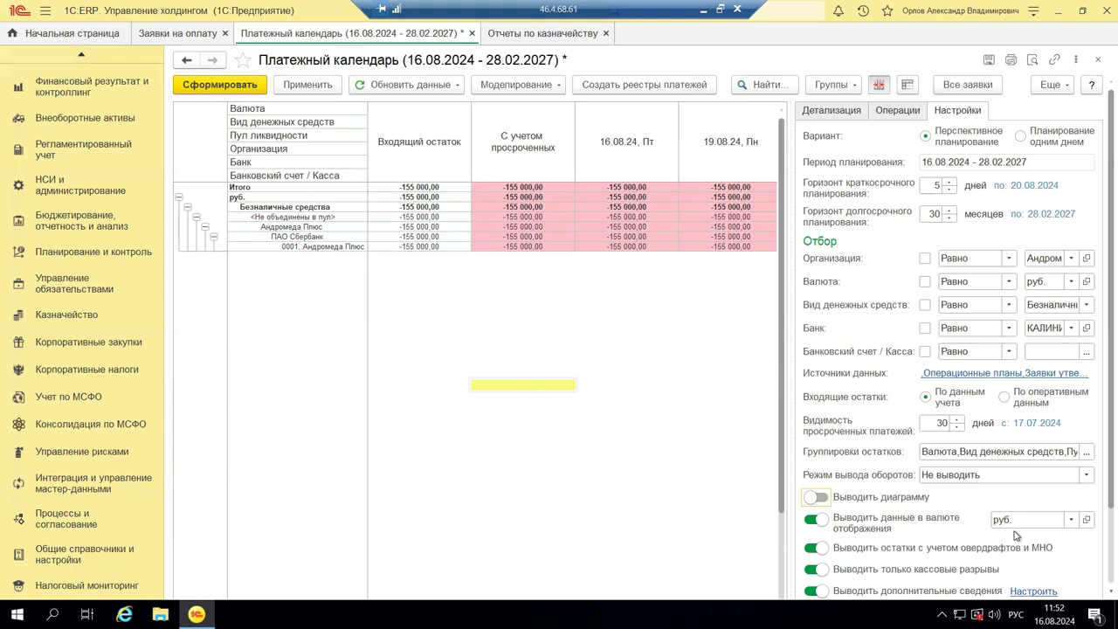
left_click(1071, 519)
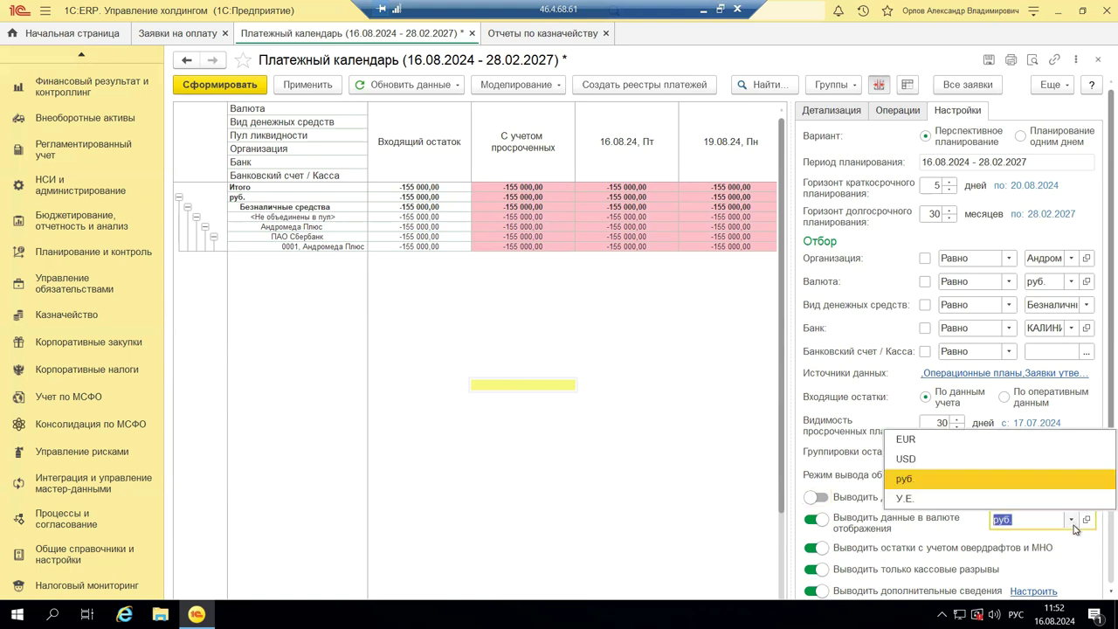
left_click(611, 530)
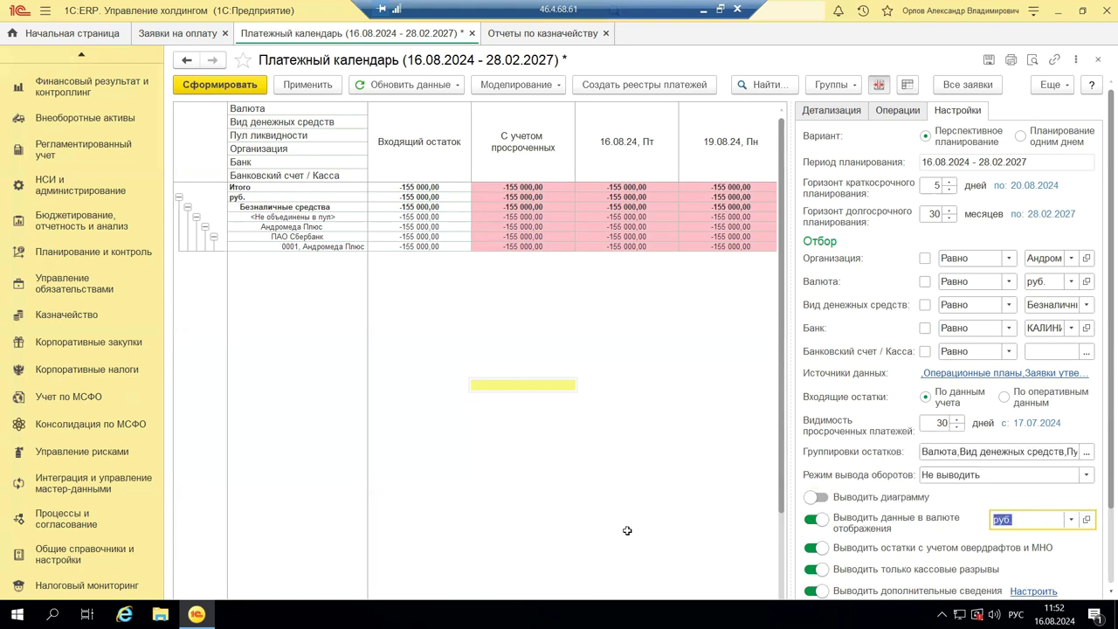
left_click(811, 520)
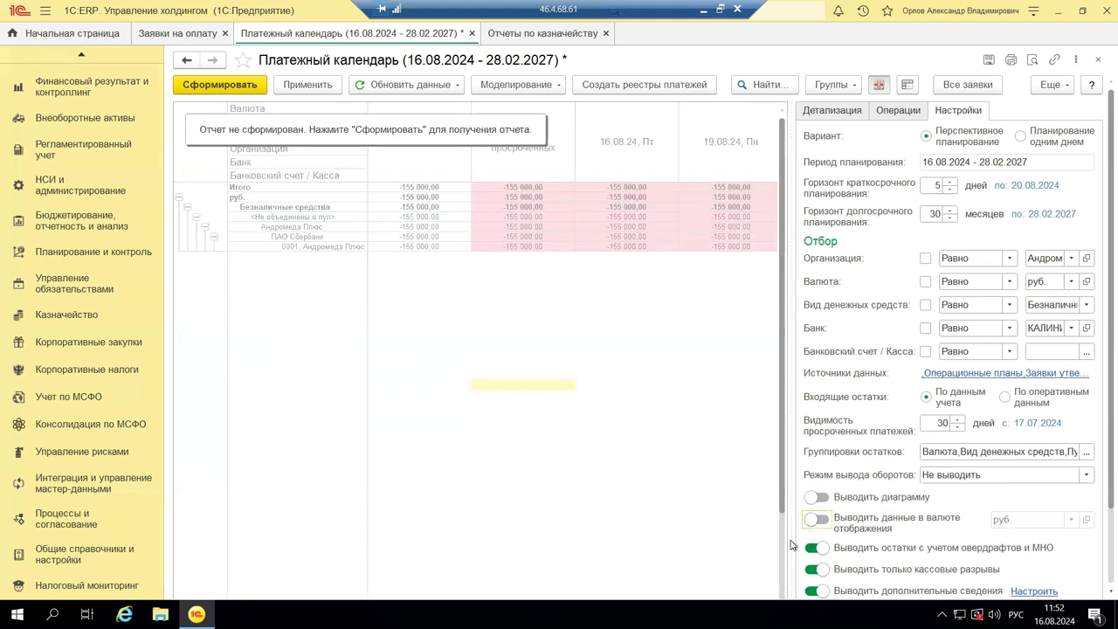
left_click(255, 87)
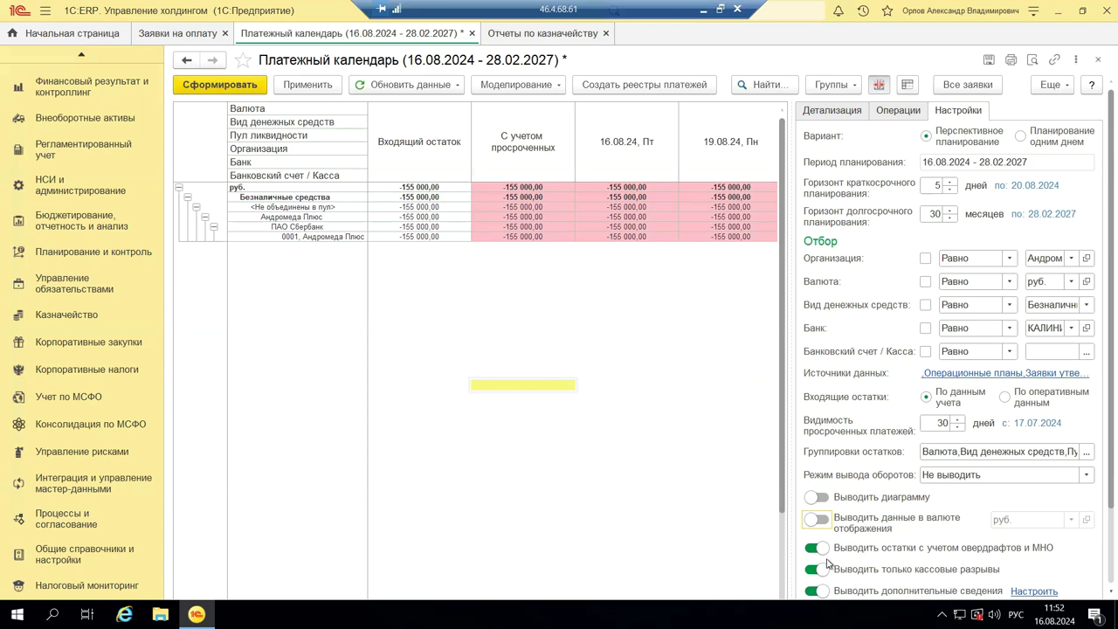
Step: Turn off output of balances including overdraft and МНО and of additional information, and regenerate the payment calendar
scroll(863, 555, "down", 2)
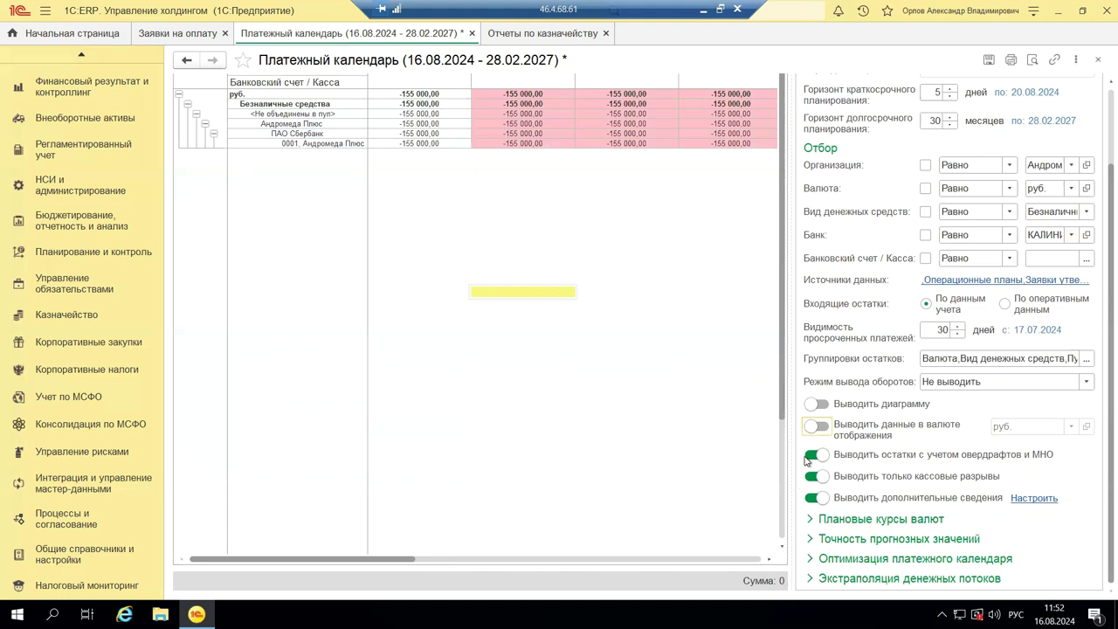
left_click(815, 455)
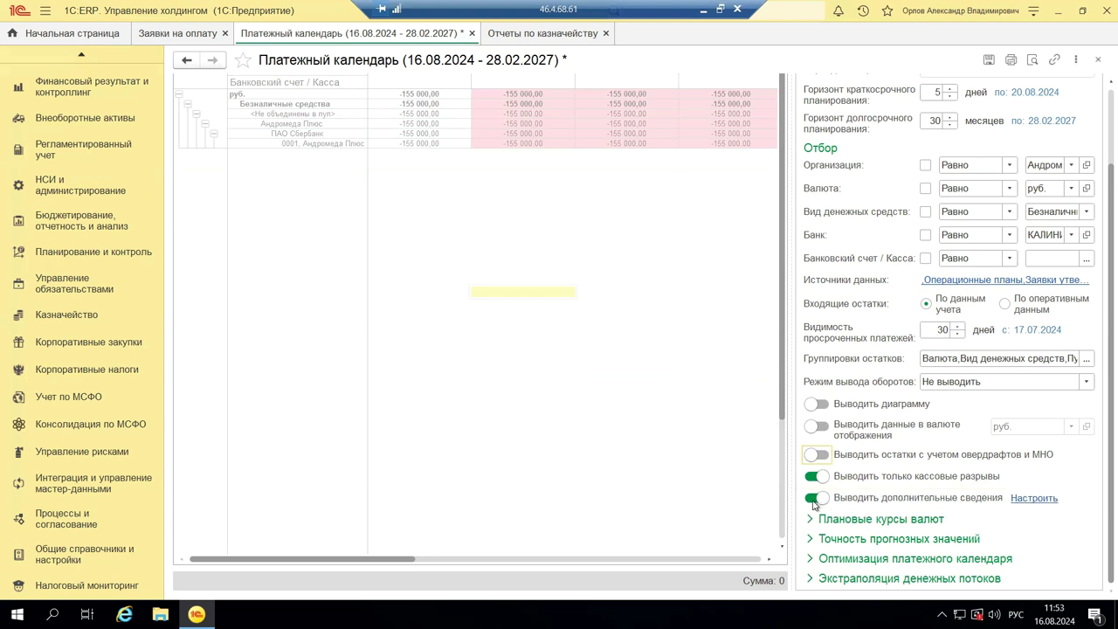
left_click(810, 499)
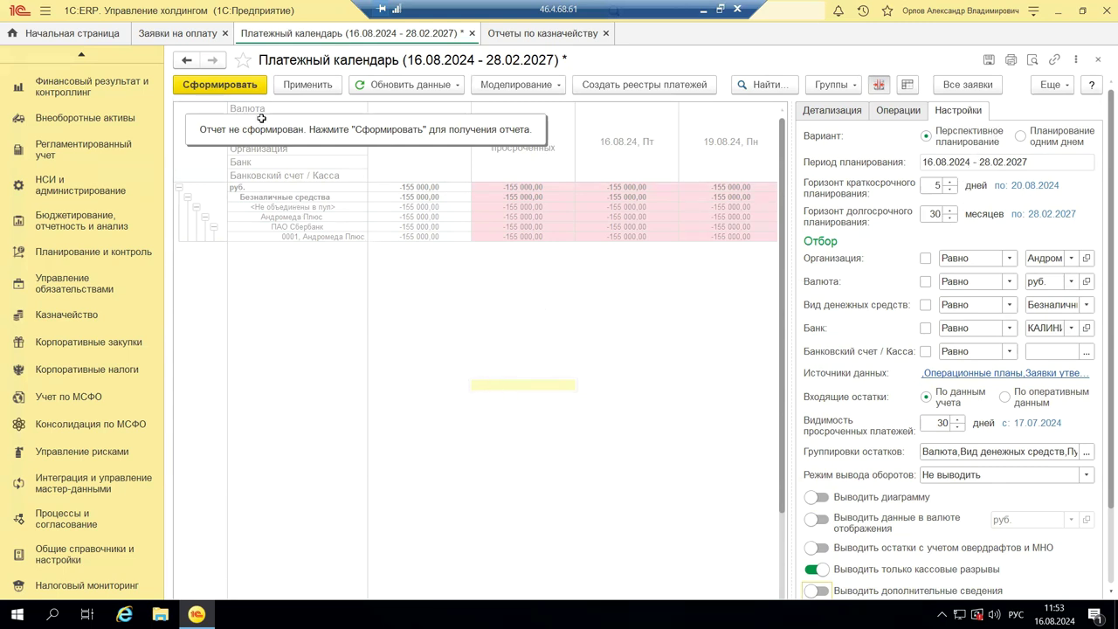
left_click(215, 86)
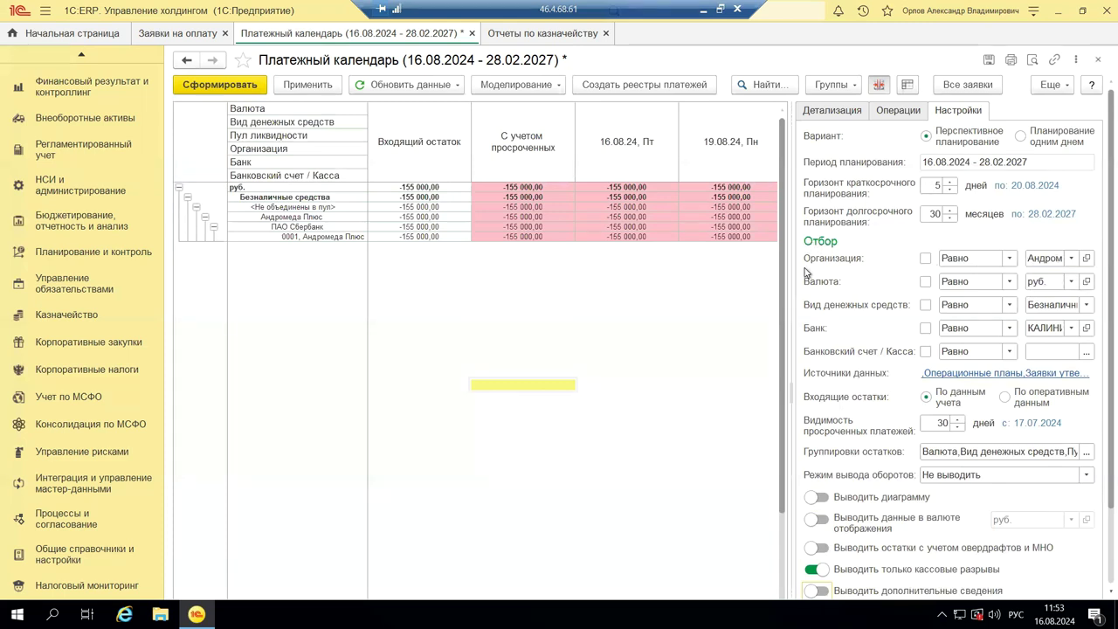
left_click(926, 258)
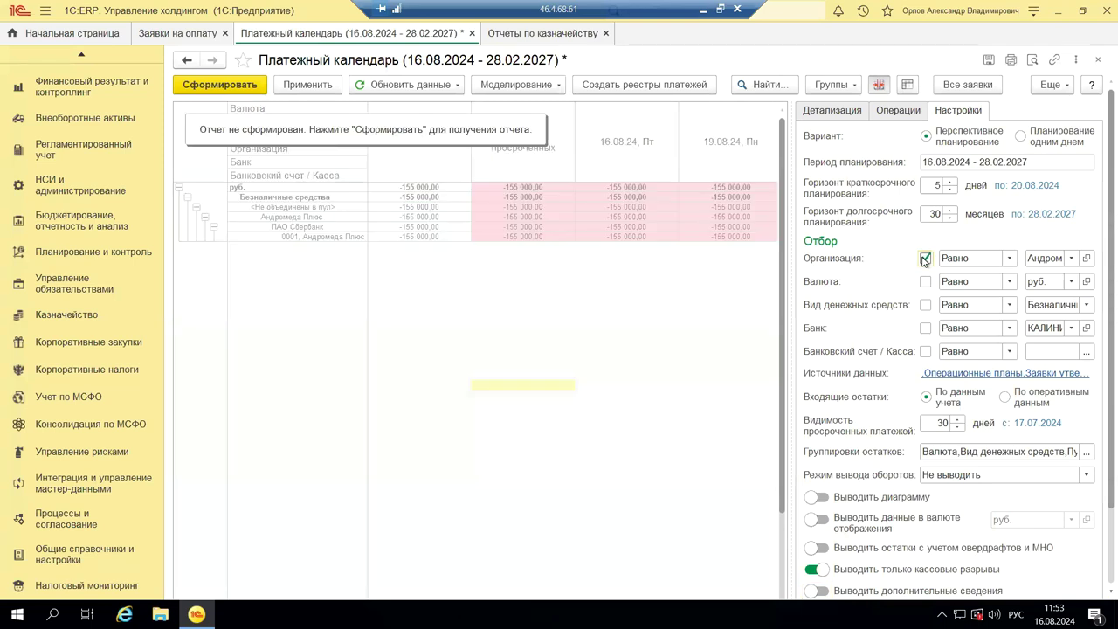
left_click(924, 259)
scroll(894, 415, "down", 3)
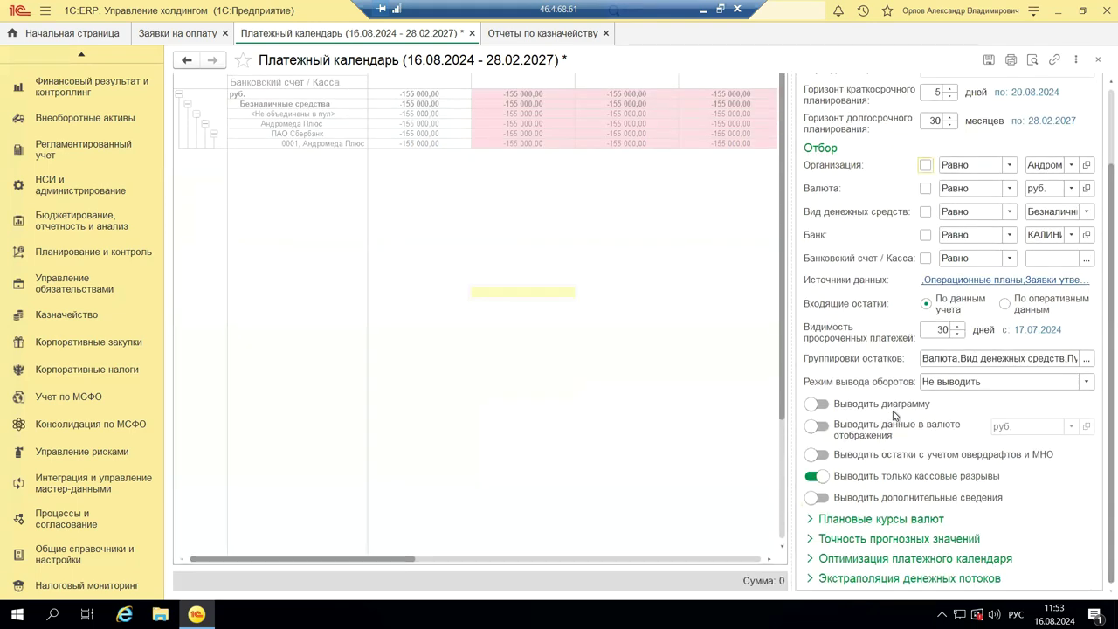
scroll(966, 334, "up", 3)
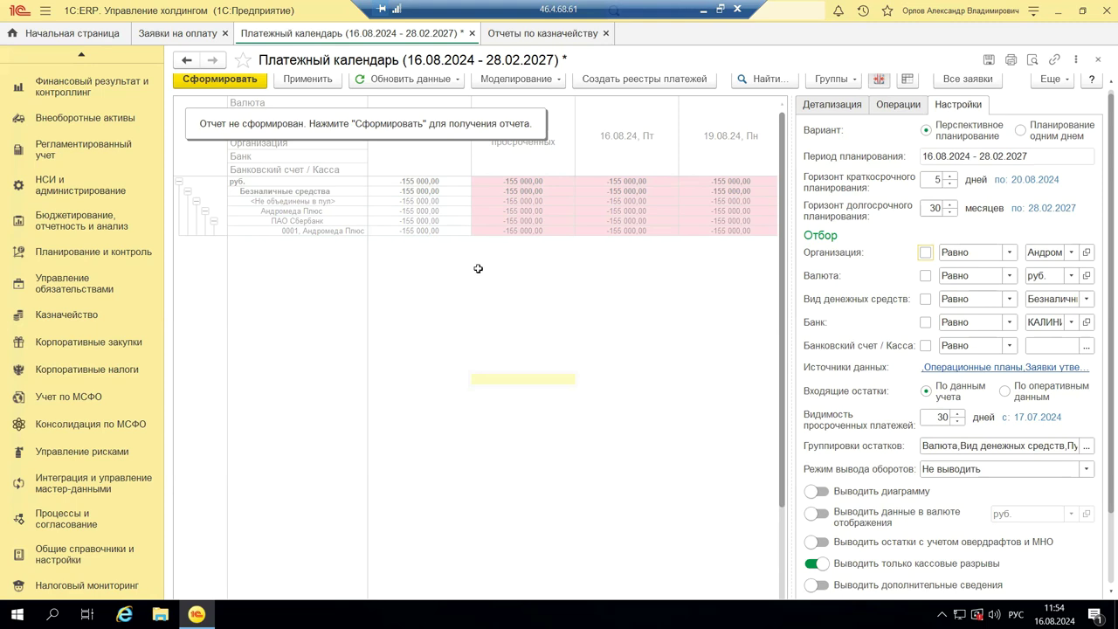
Step: Open the "Безналичные платежи" list from the Казначейство section and bring up its payment export to the bank
left_click(63, 316)
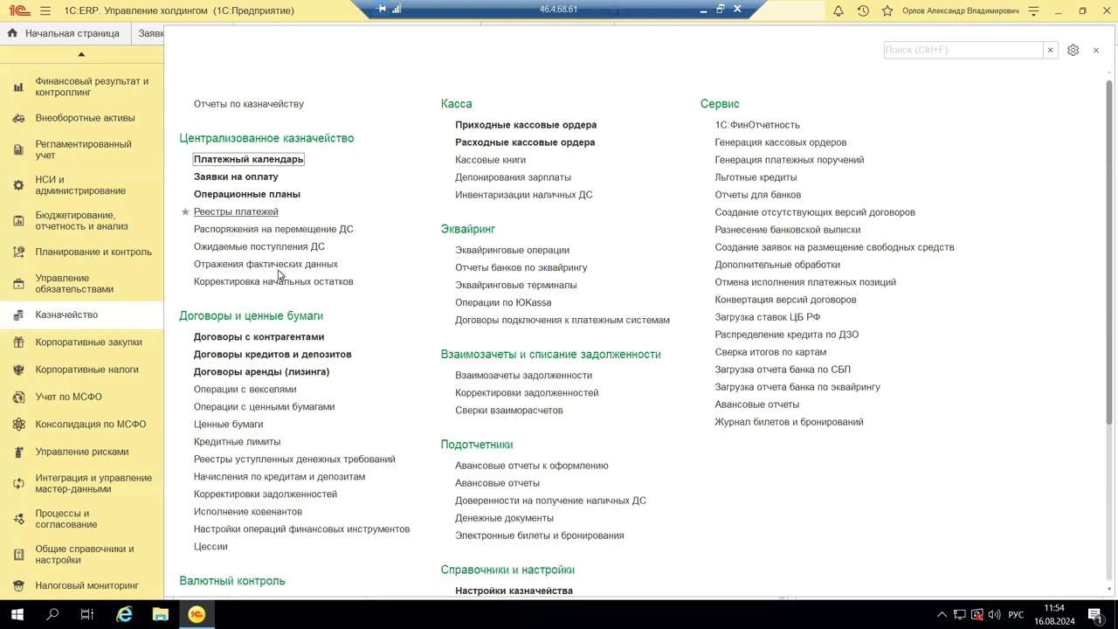
scroll(297, 297, "down", 4)
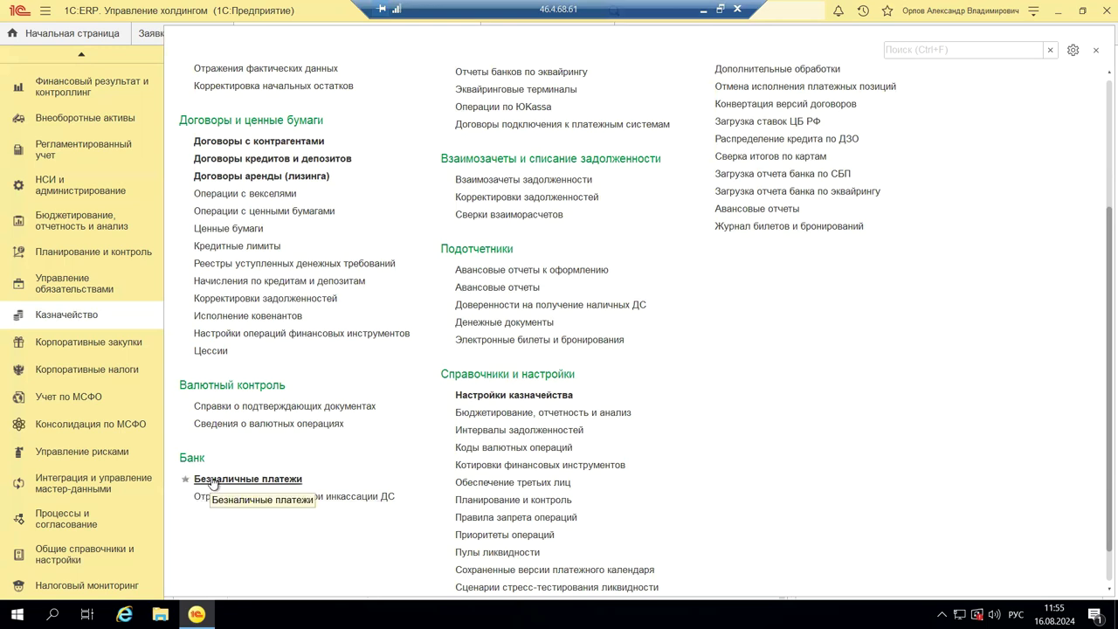
left_click(214, 481)
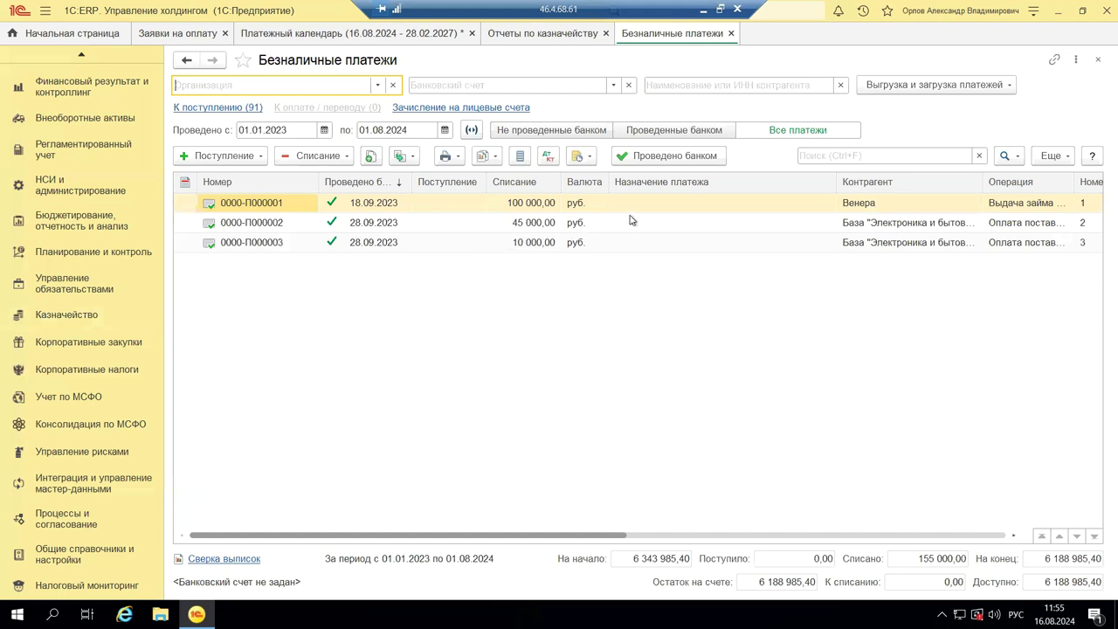
left_click(936, 87)
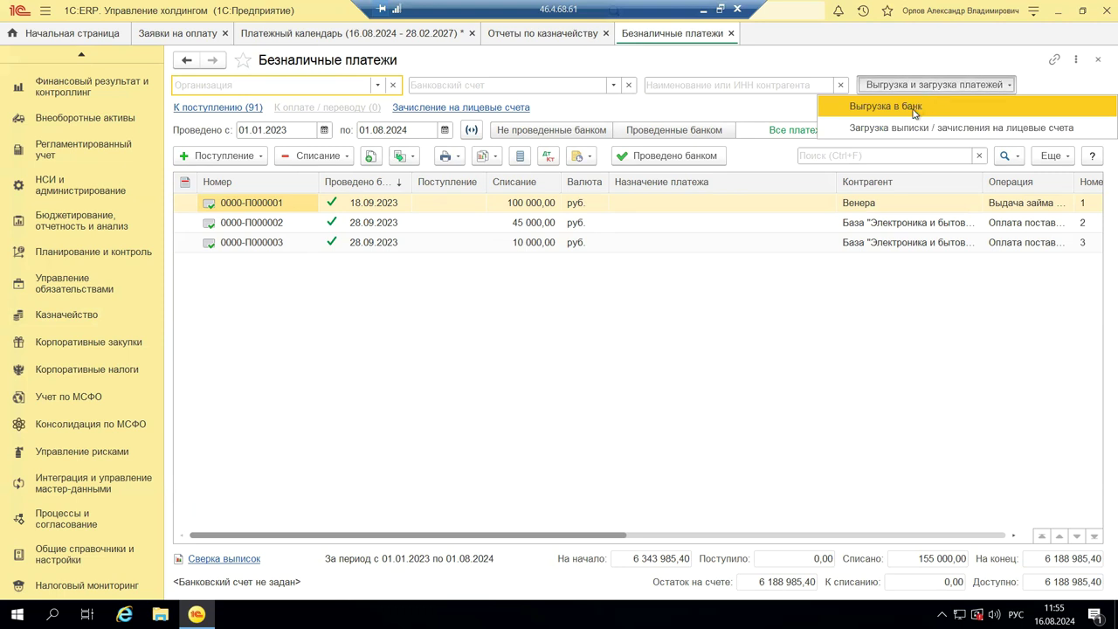
left_click(915, 114)
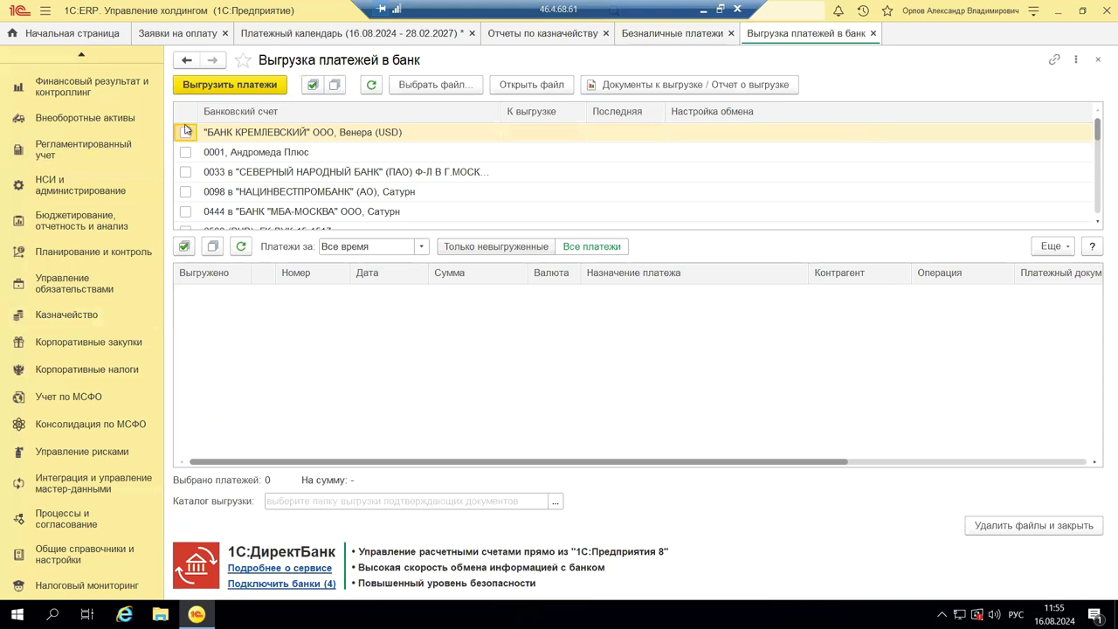
Step: Mark the "БАНК КРЕМЛЕВСКИЙ" ООО, Венера (USD) account for export, and view and close the payment export report
left_click(185, 153)
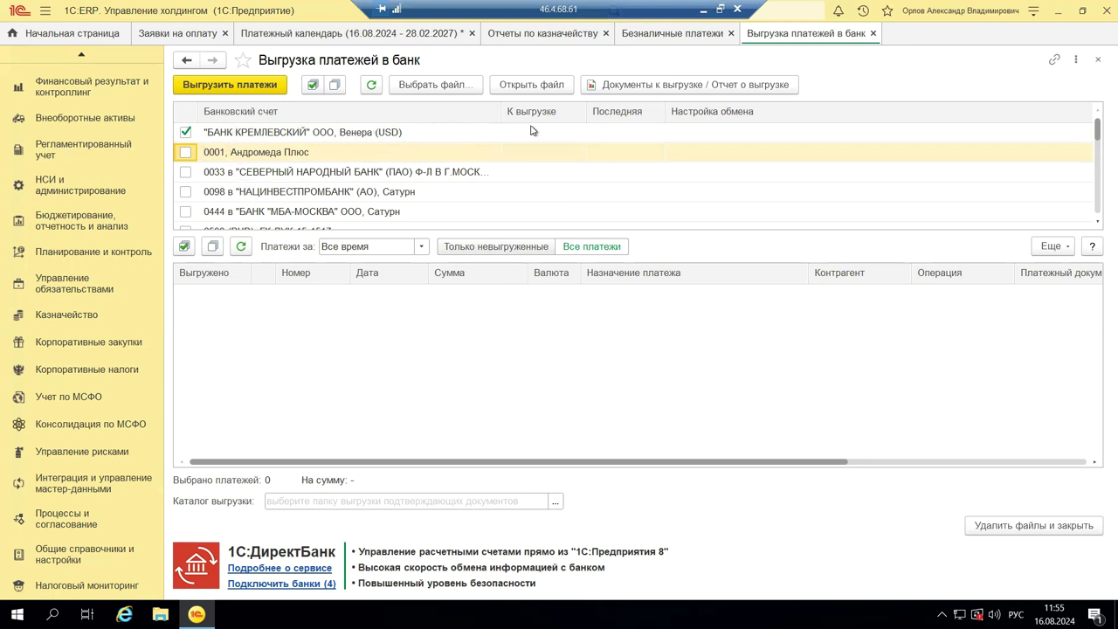
left_click(602, 86)
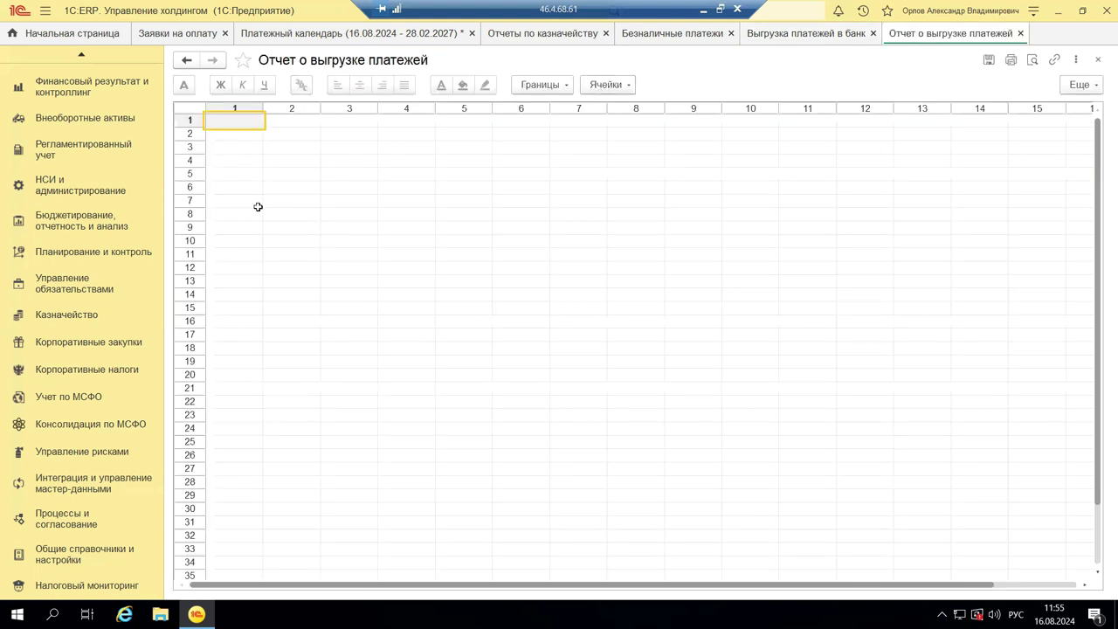
left_click(1098, 59)
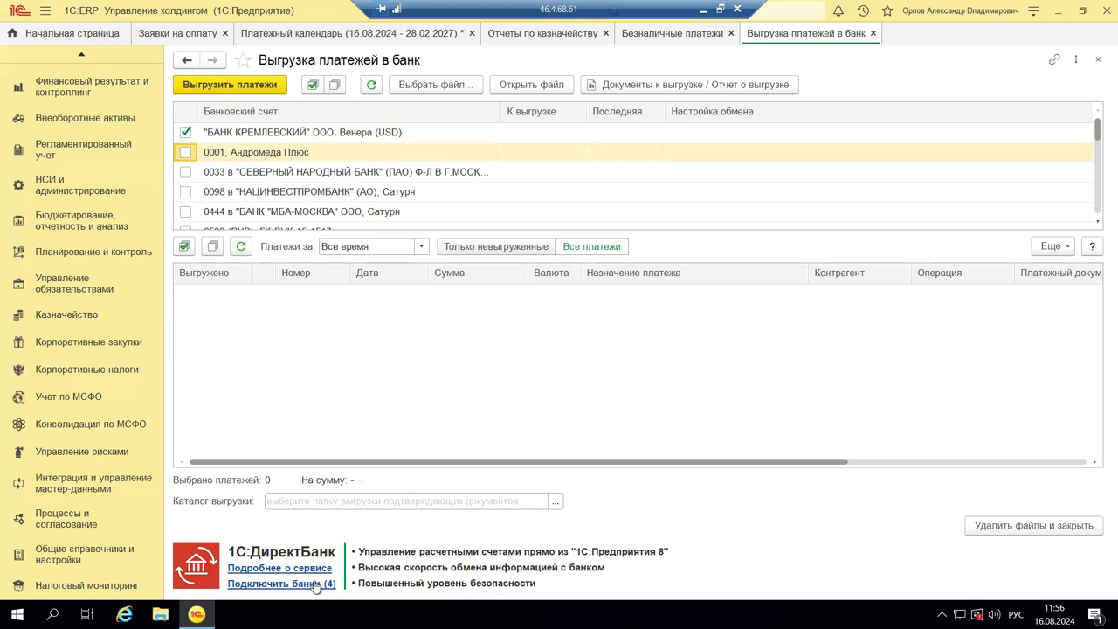
Step: View the 1С:ДиректБанк service description page and the bank connection assistant, closing each one without connecting a bank
left_click(252, 573)
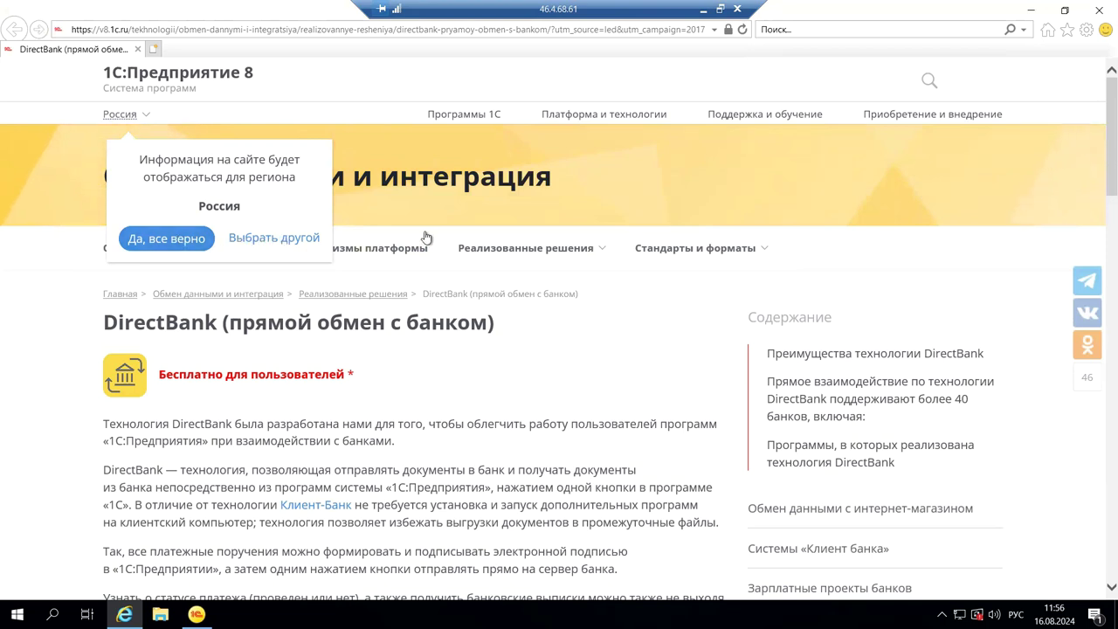
left_click(1097, 15)
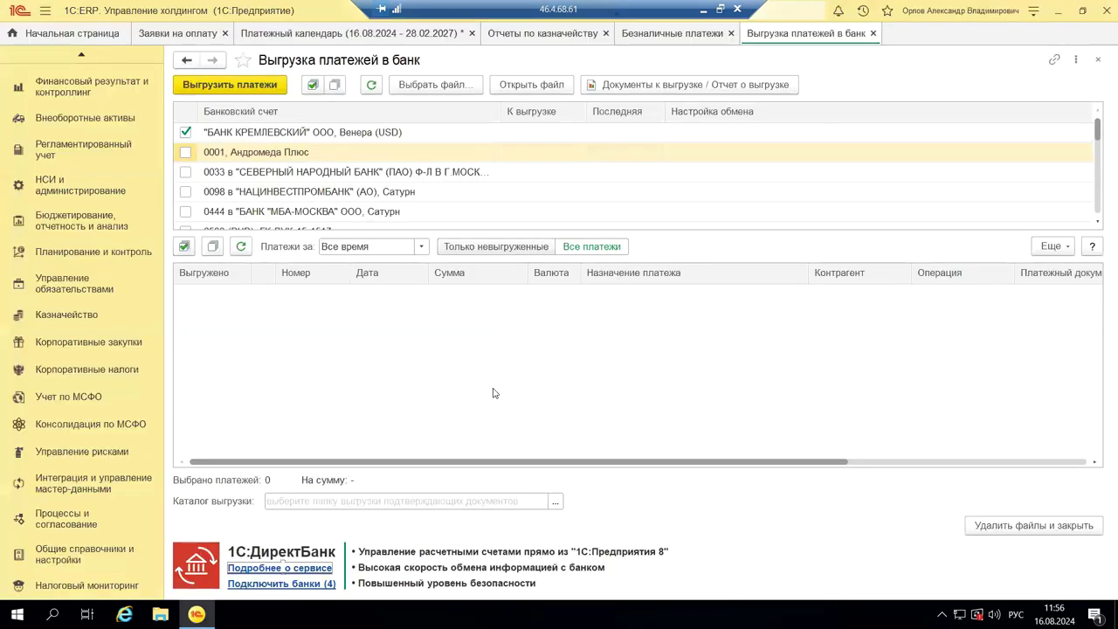
left_click(268, 585)
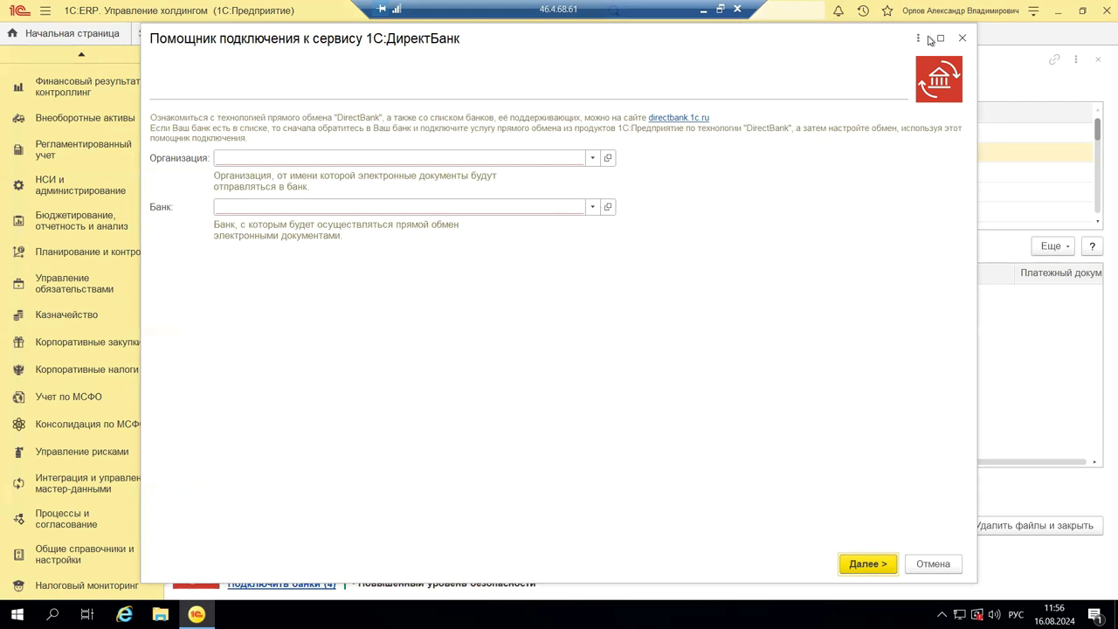
left_click(964, 40)
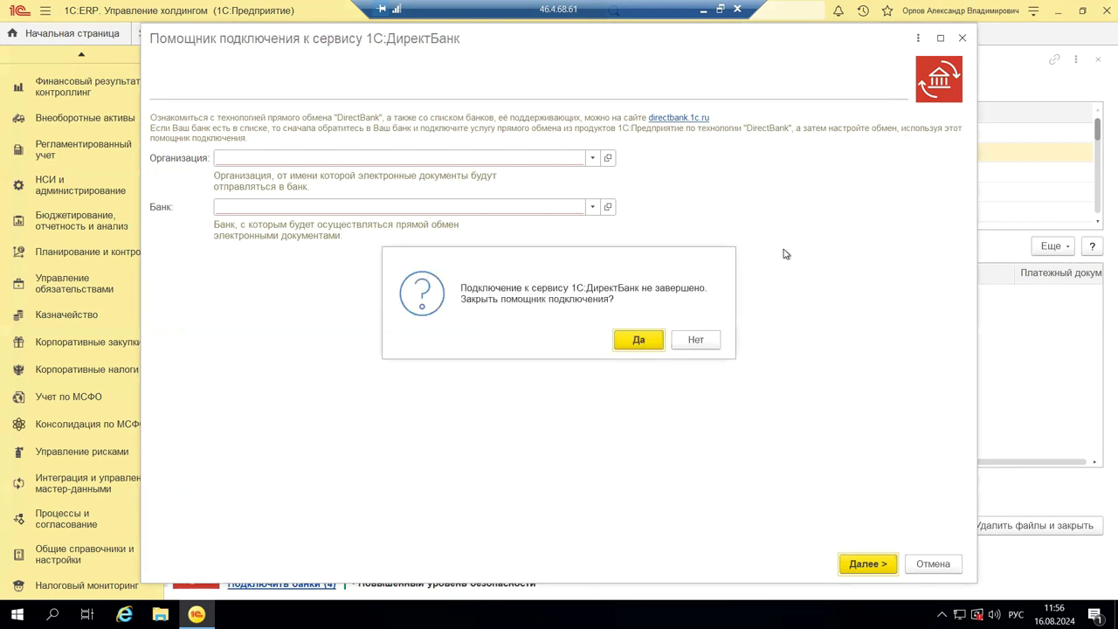
left_click(627, 347)
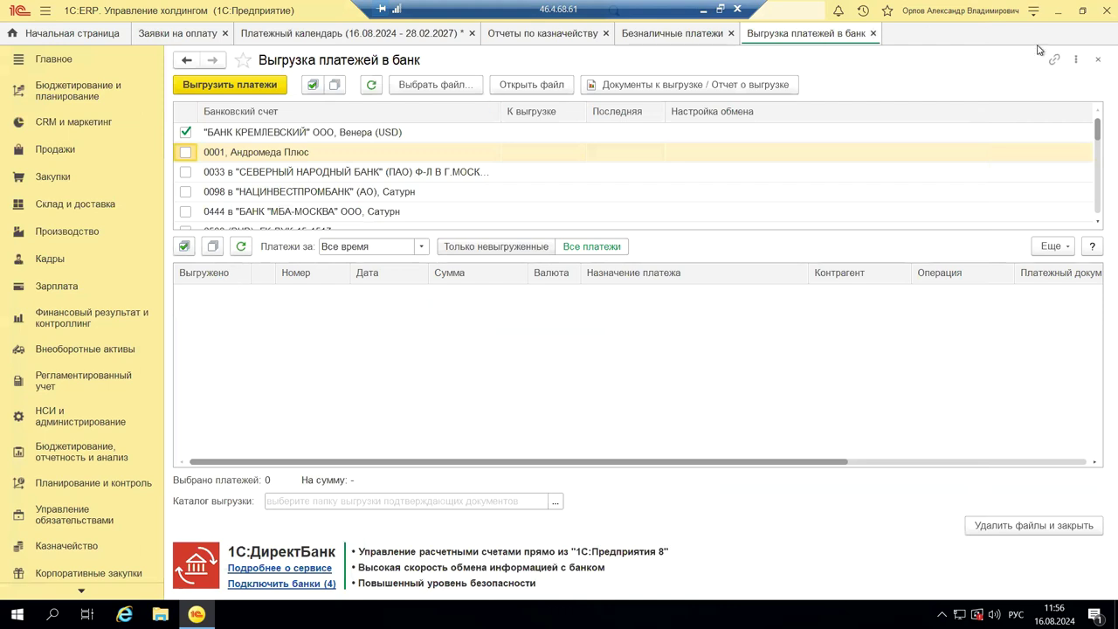
Step: Close the payment export and view the "Сверка банковских выписок" report from the cashless payments list
left_click(1099, 60)
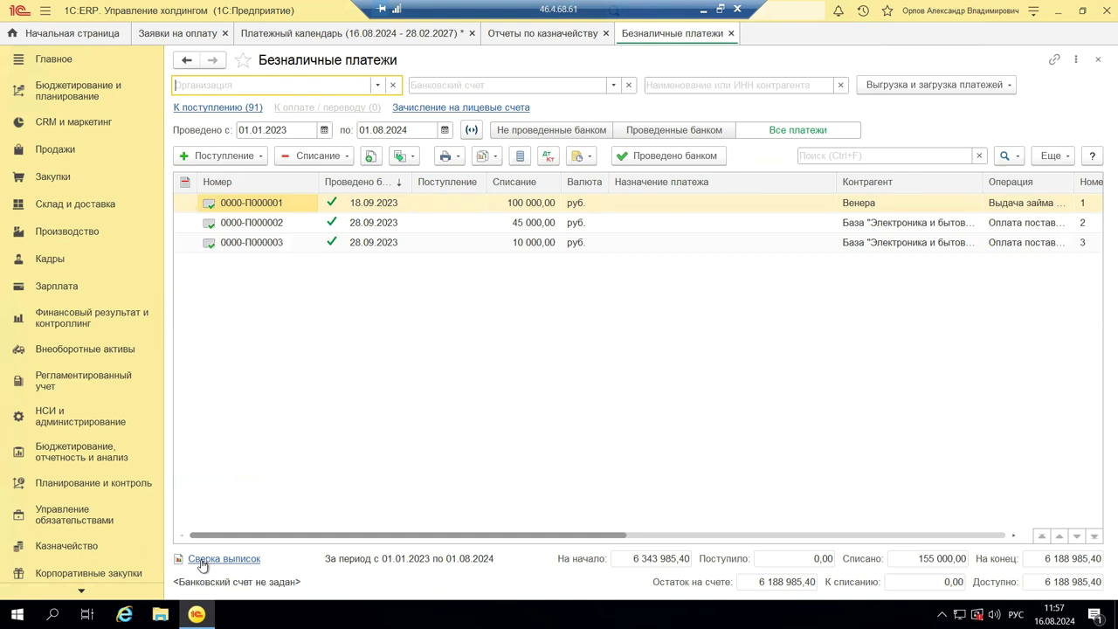
left_click(202, 563)
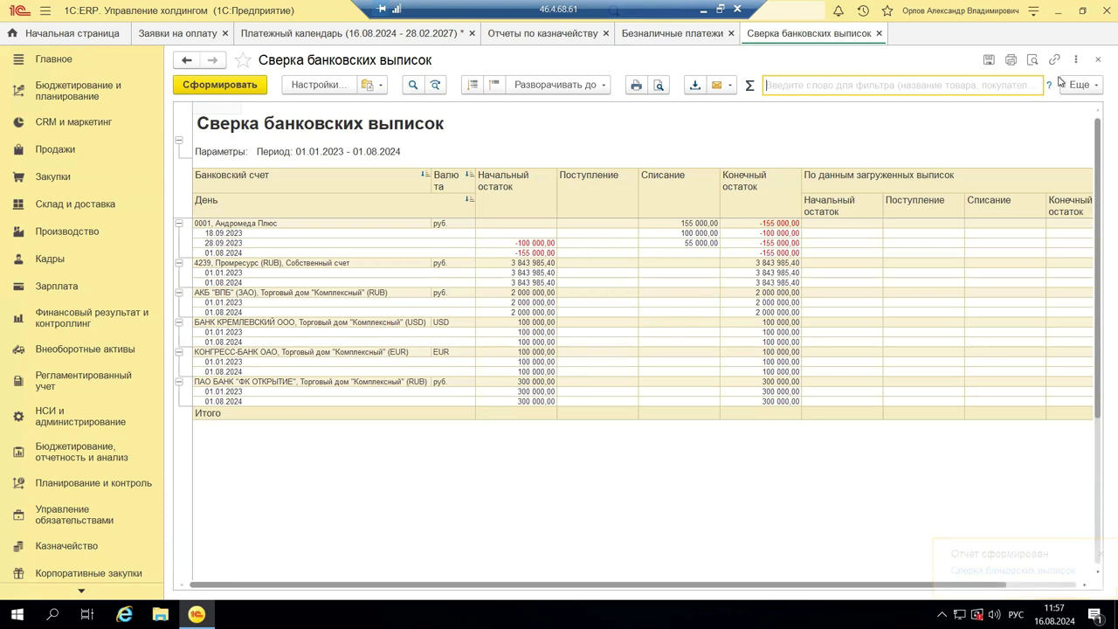
left_click(1098, 60)
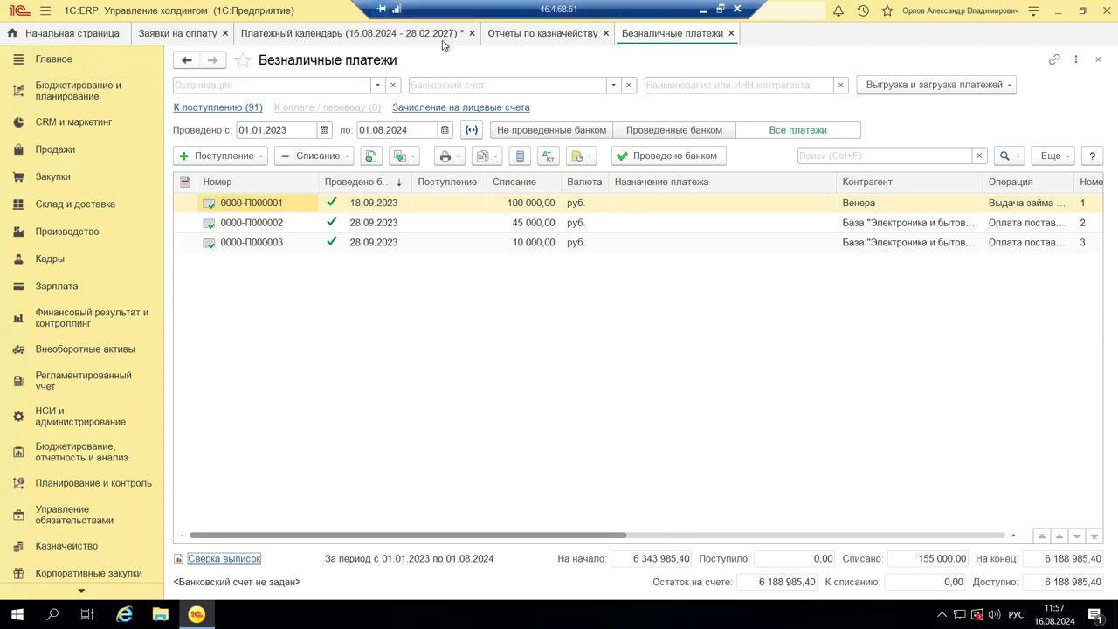
Step: Switch to the PowerPoint presentation and display slide 16 with the payment calendar conclusions
left_click(706, 10)
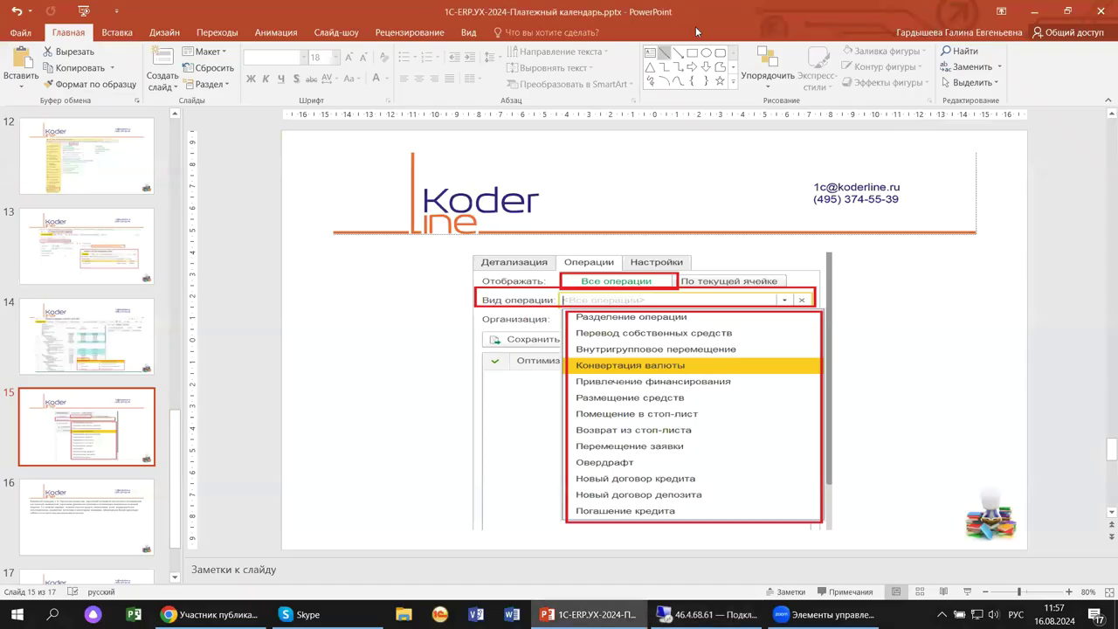
left_click(87, 522)
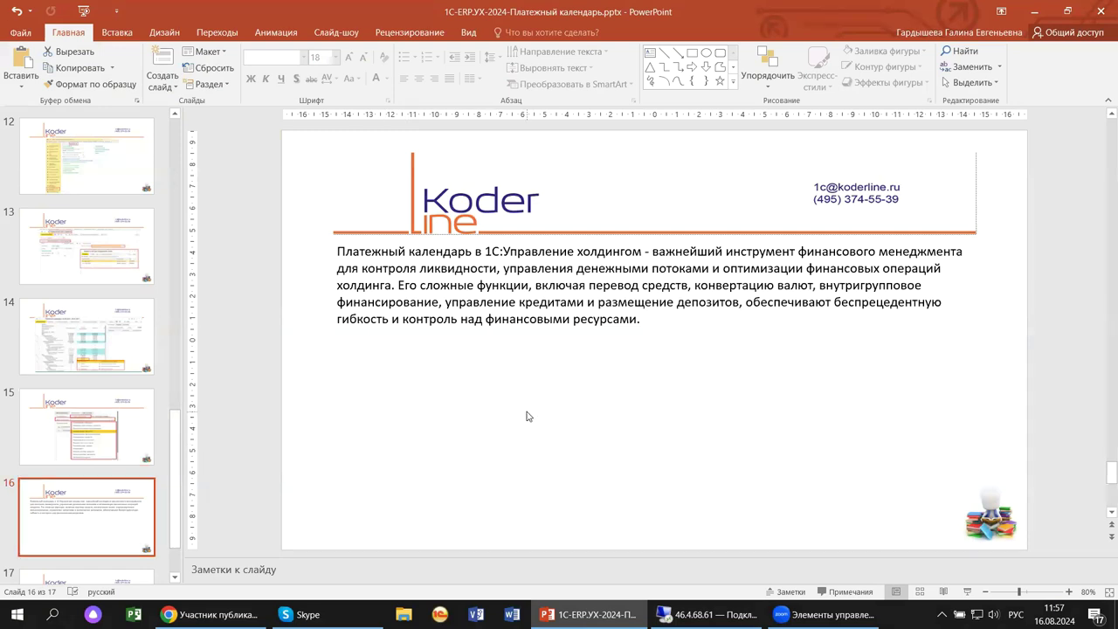